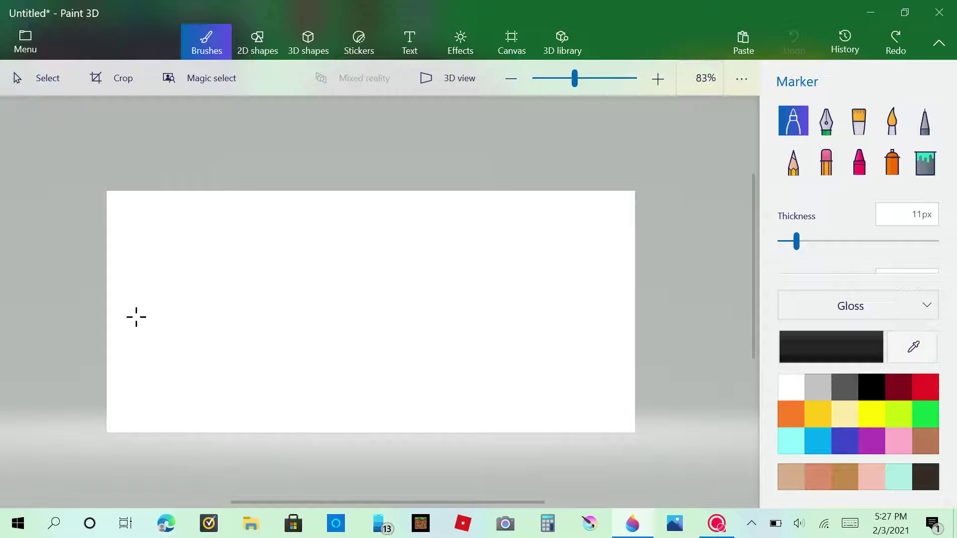
- Draw the eye outline in black with the 11 px Marker: an arched upper lid closed by a nearly flat lower lid
{"action": "left_click_drag", "start_coordinate": [226, 338], "coordinate": [282, 288]}
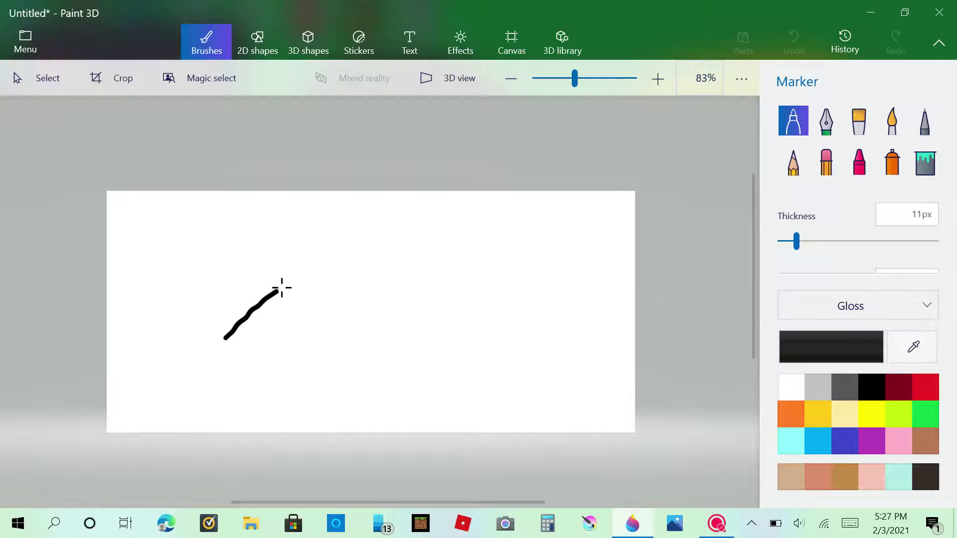
{"action": "left_click_drag", "start_coordinate": [354, 266], "coordinate": [445, 277]}
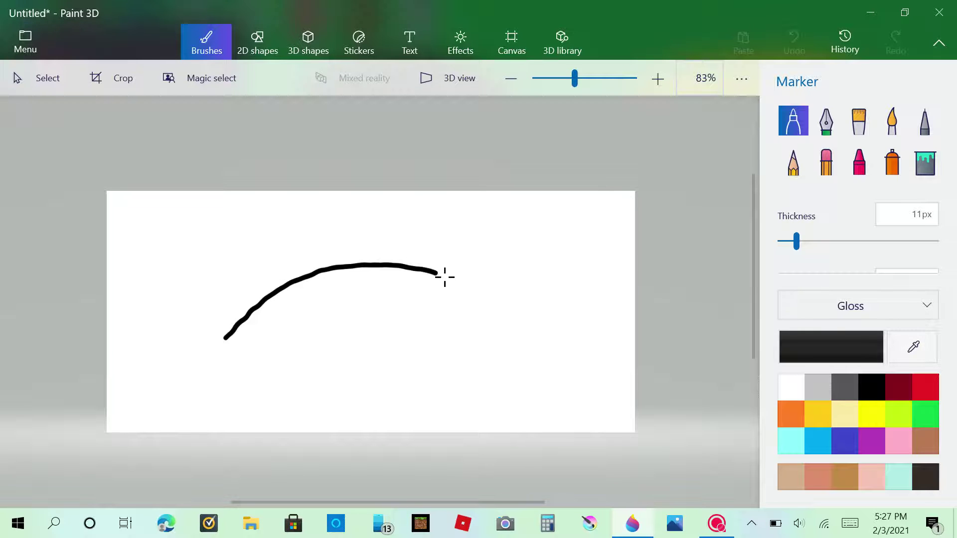
{"action": "left_click_drag", "start_coordinate": [520, 319], "coordinate": [538, 338]}
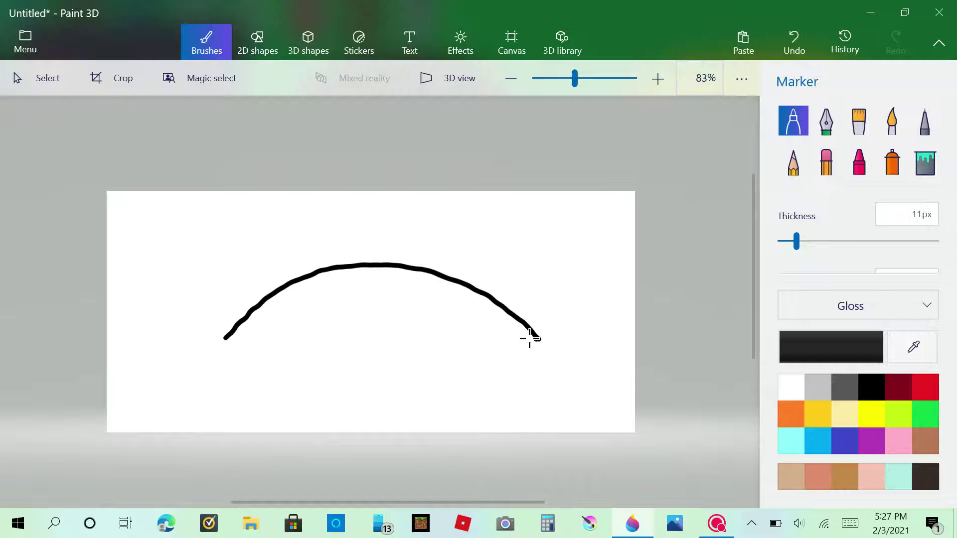
{"action": "left_click_drag", "start_coordinate": [230, 340], "coordinate": [303, 346]}
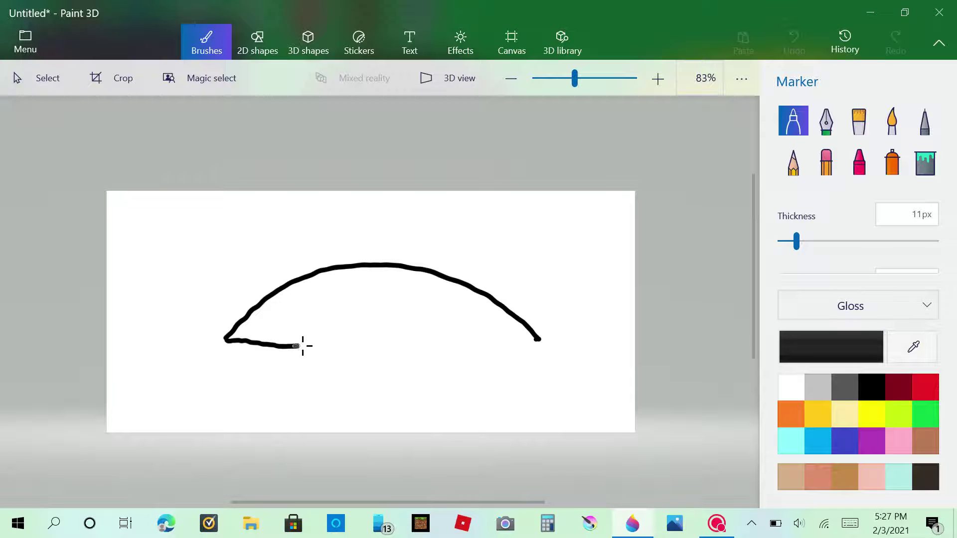
{"action": "left_click_drag", "start_coordinate": [407, 343], "coordinate": [534, 339]}
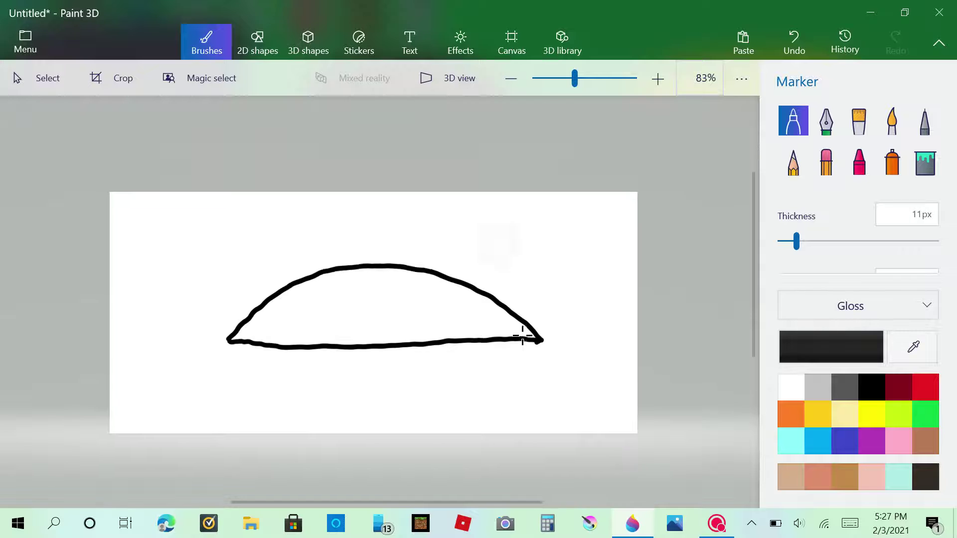
- Draw the iris as two outward-bowed curves running from the upper lid to the lower lid at the middle of the eye
{"action": "scroll", "coordinate": [522, 336], "scroll_direction": "up", "scroll_amount": 3}
{"action": "scroll", "coordinate": [522, 335], "scroll_direction": "up", "scroll_amount": 1}
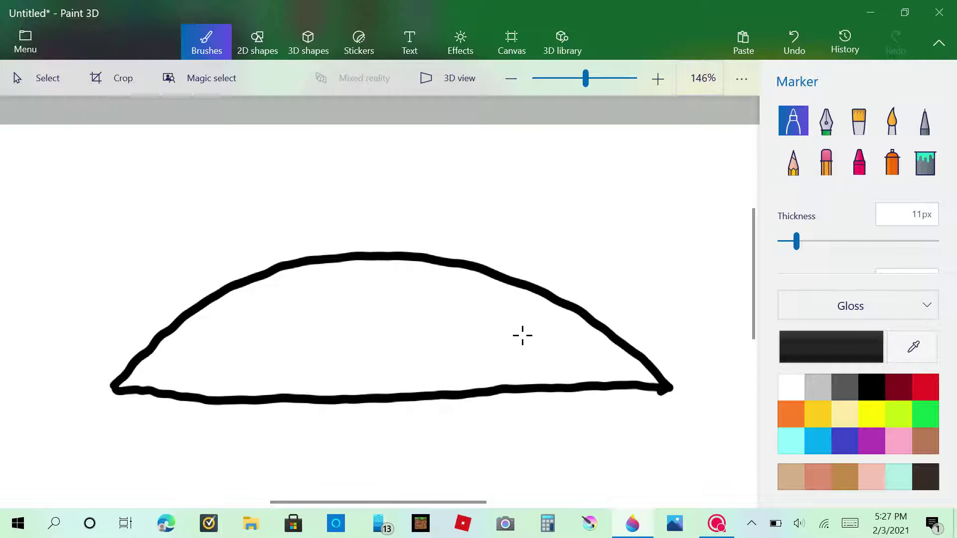
{"action": "scroll", "coordinate": [521, 335], "scroll_direction": "up", "scroll_amount": 2}
{"action": "left_click_drag", "start_coordinate": [336, 268], "coordinate": [313, 302]}
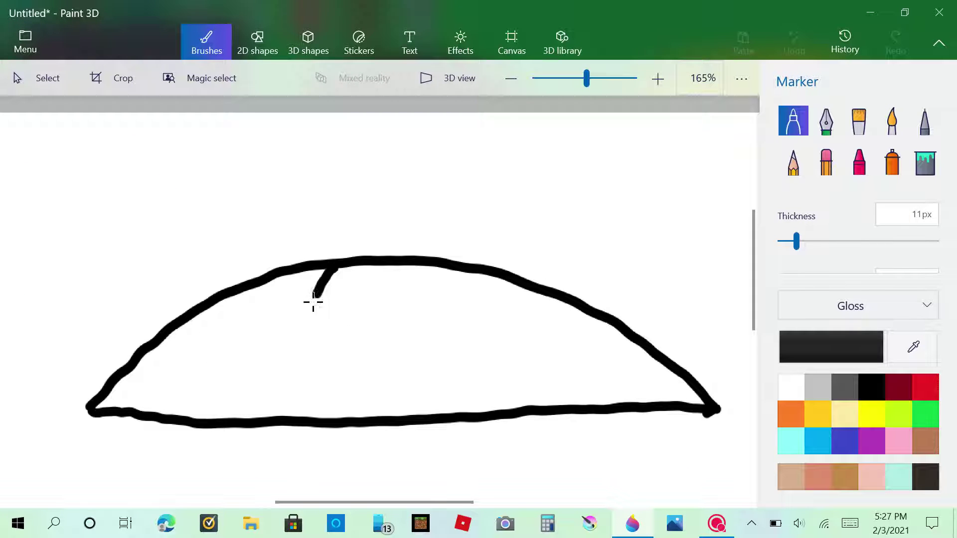
{"action": "left_click_drag", "start_coordinate": [314, 394], "coordinate": [330, 421]}
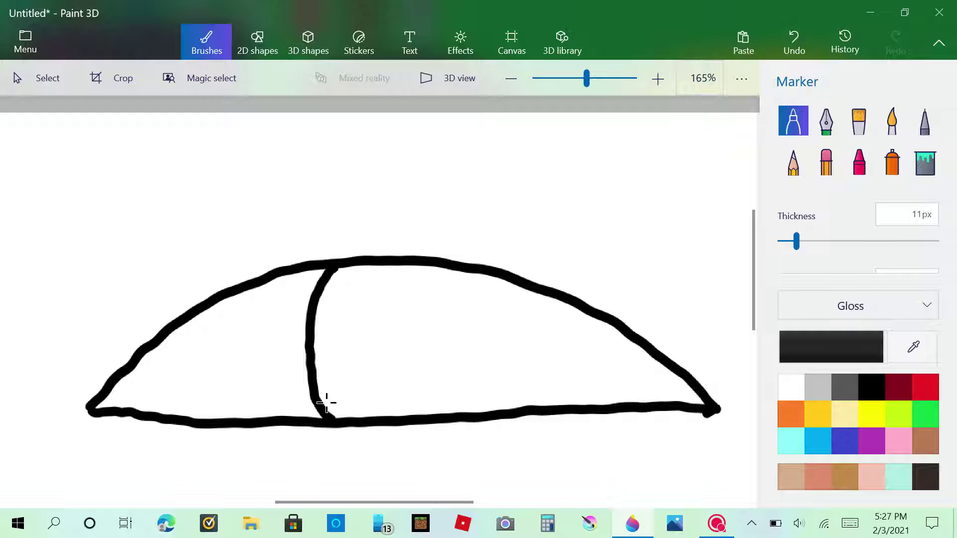
{"action": "mouse_move", "coordinate": [416, 265]}
{"action": "left_mouse_down"}
{"action": "mouse_move", "coordinate": [432, 277]}
{"action": "mouse_move", "coordinate": [444, 329]}
{"action": "left_mouse_up"}
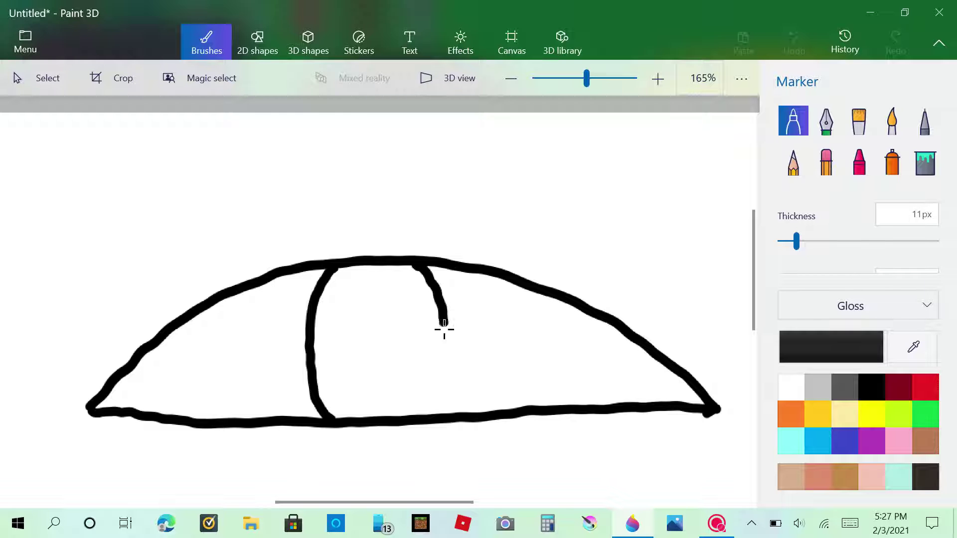
{"action": "left_click_drag", "start_coordinate": [425, 414], "coordinate": [425, 417]}
- Fill the iris with sky blue
{"action": "scroll", "coordinate": [419, 399], "scroll_direction": "down", "scroll_amount": 3}
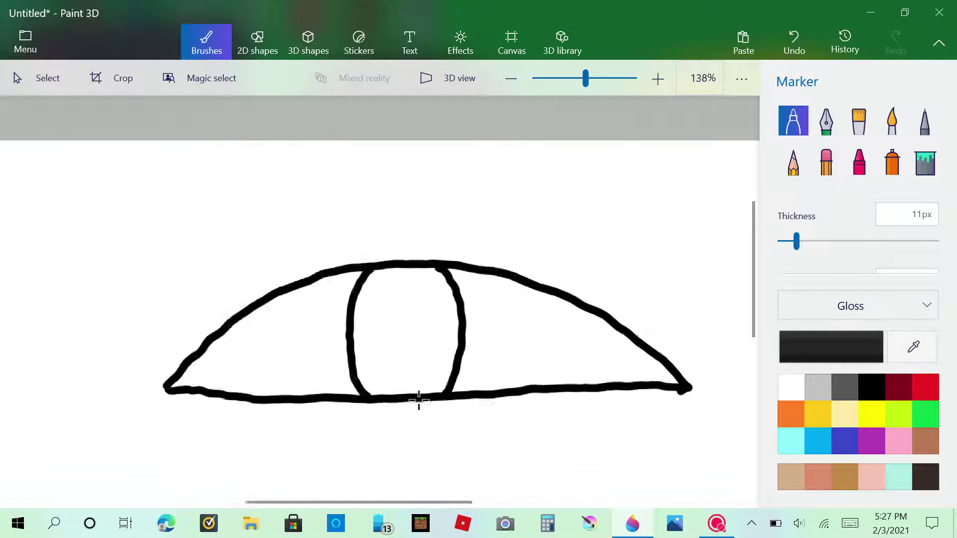
{"action": "left_click", "coordinate": [817, 441]}
{"action": "left_click", "coordinate": [928, 160]}
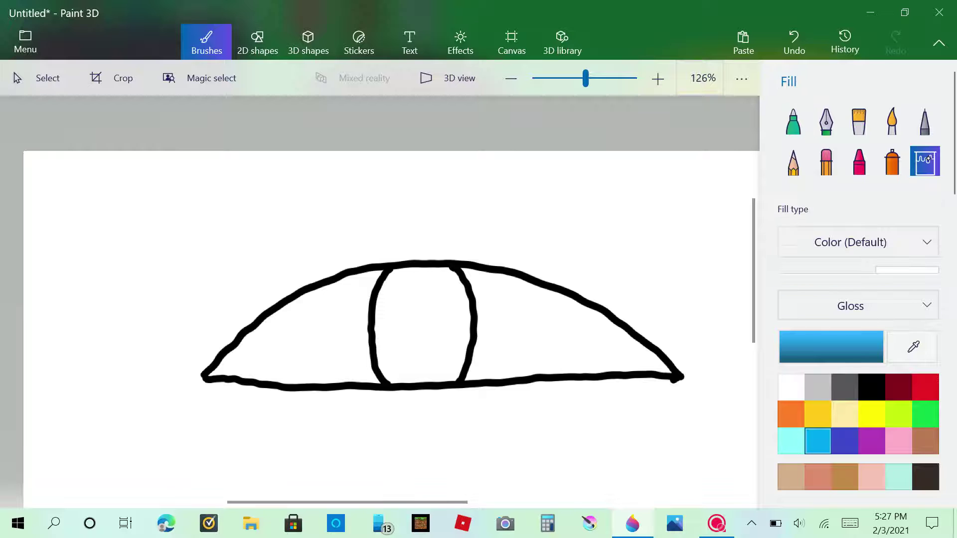
{"action": "left_click", "coordinate": [415, 342]}
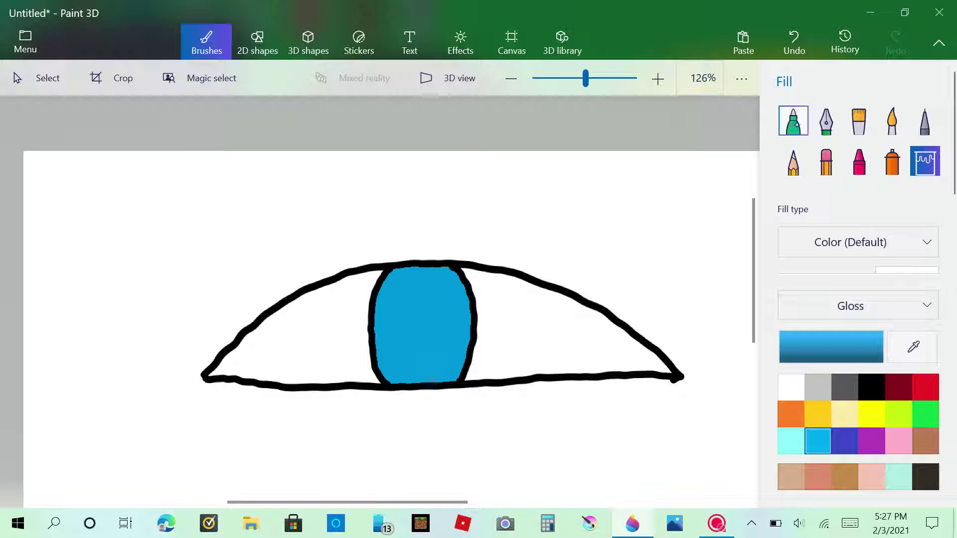
- Add two white Marker highlights in the upper right of the iris, a small 12 px dot and a larger 21 px dot
{"action": "left_click", "coordinate": [794, 120]}
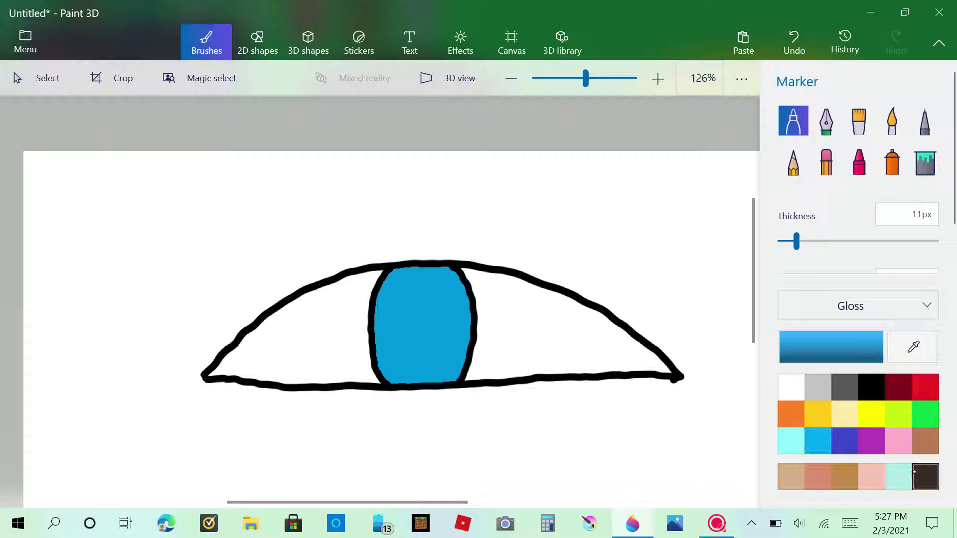
{"action": "left_click", "coordinate": [791, 387]}
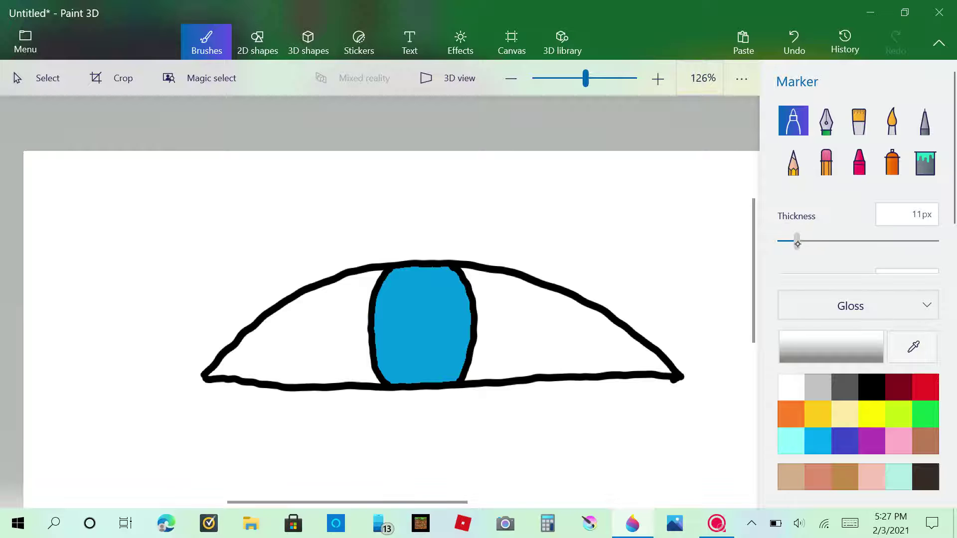
{"action": "scroll", "coordinate": [543, 300], "scroll_direction": "up", "scroll_amount": 3}
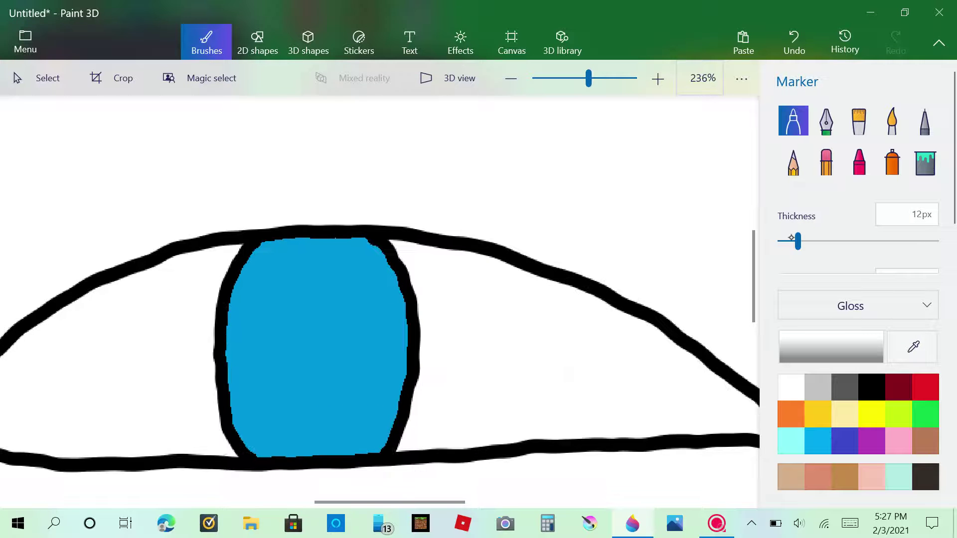
{"action": "left_click", "coordinate": [361, 264]}
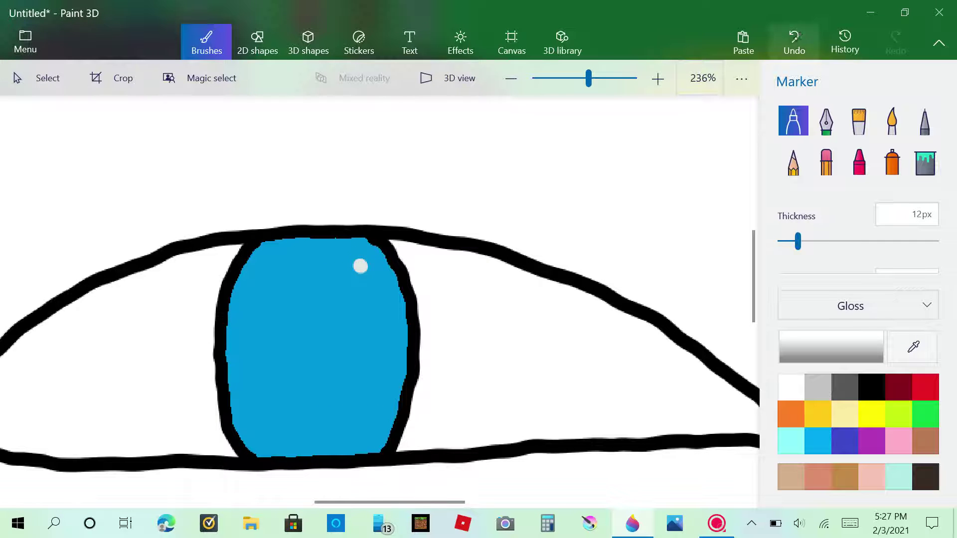
{"action": "left_click", "coordinate": [794, 43]}
{"action": "left_click_drag", "start_coordinate": [798, 242], "coordinate": [812, 241]}
{"action": "left_click", "coordinate": [365, 256]}
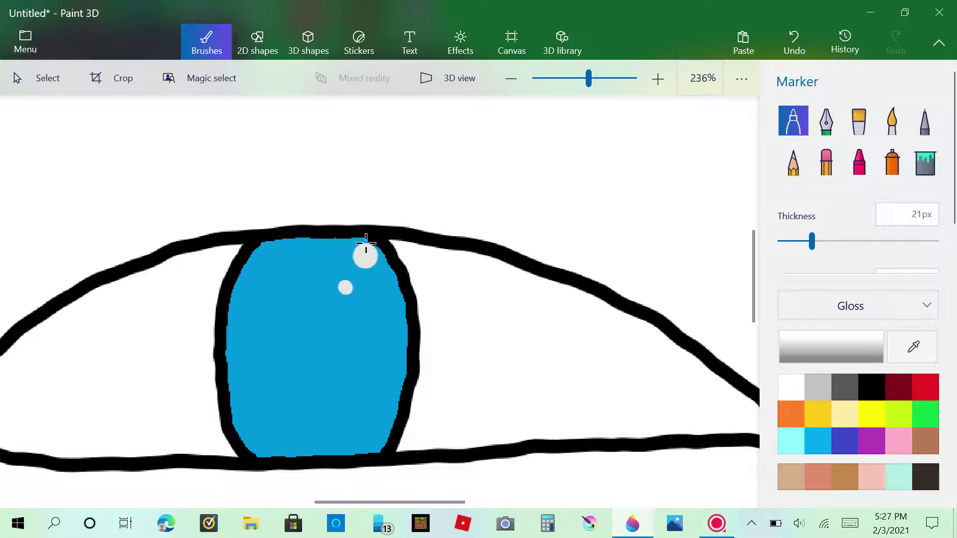
- Draw a long arched eyebrow line above the eye in dark brown with the Marker at 9 px thickness
{"action": "scroll", "coordinate": [365, 244], "scroll_direction": "down", "scroll_amount": 5}
{"action": "scroll", "coordinate": [366, 243], "scroll_direction": "up", "scroll_amount": 2}
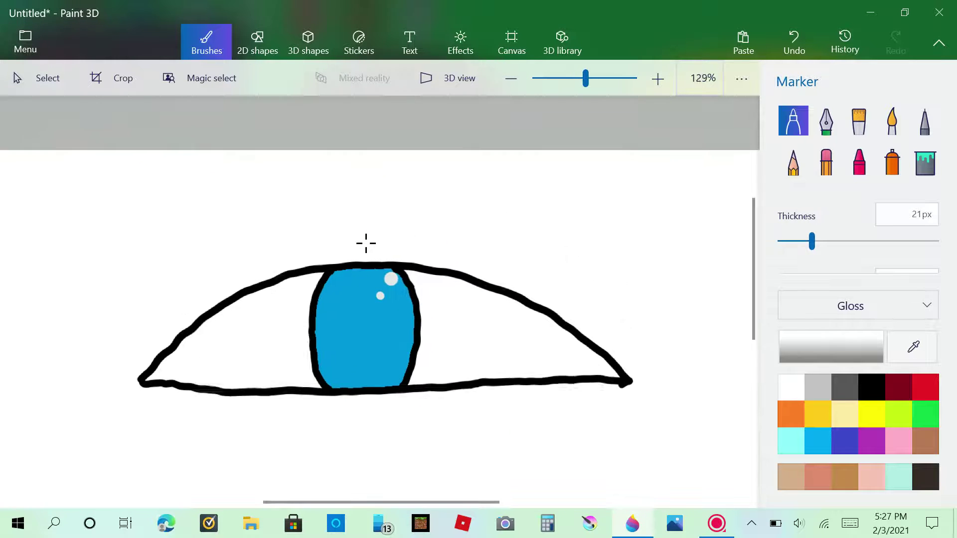
{"action": "scroll", "coordinate": [365, 243], "scroll_direction": "up", "scroll_amount": 1}
{"action": "left_click", "coordinate": [824, 445]}
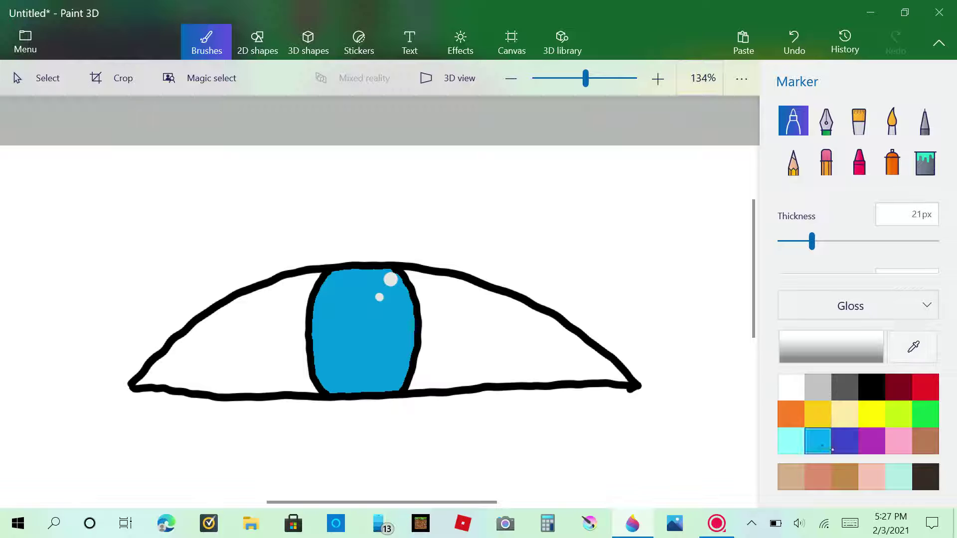
{"action": "left_click", "coordinate": [836, 392]}
{"action": "left_click_drag", "start_coordinate": [812, 241], "coordinate": [787, 244]}
{"action": "scroll", "coordinate": [620, 256], "scroll_direction": "down", "scroll_amount": 3}
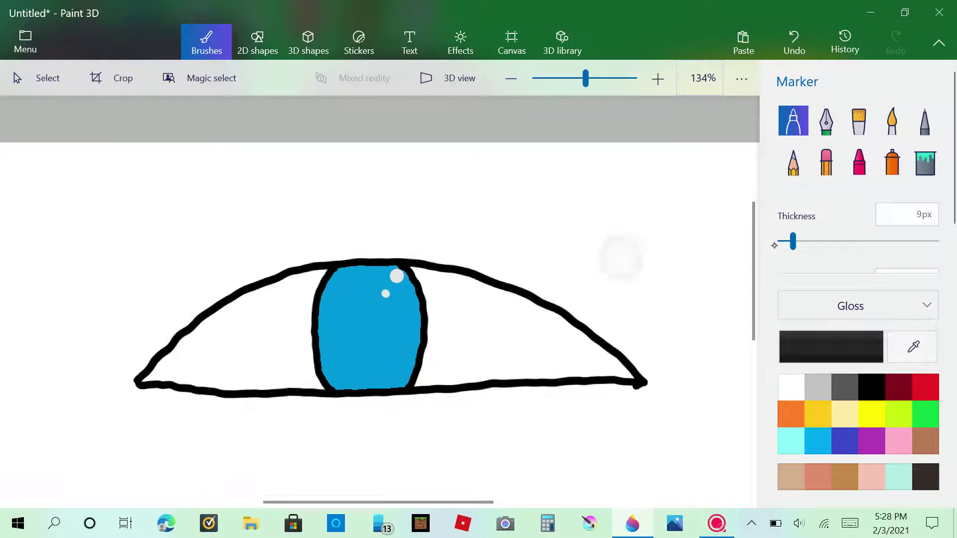
{"action": "left_click", "coordinate": [926, 477]}
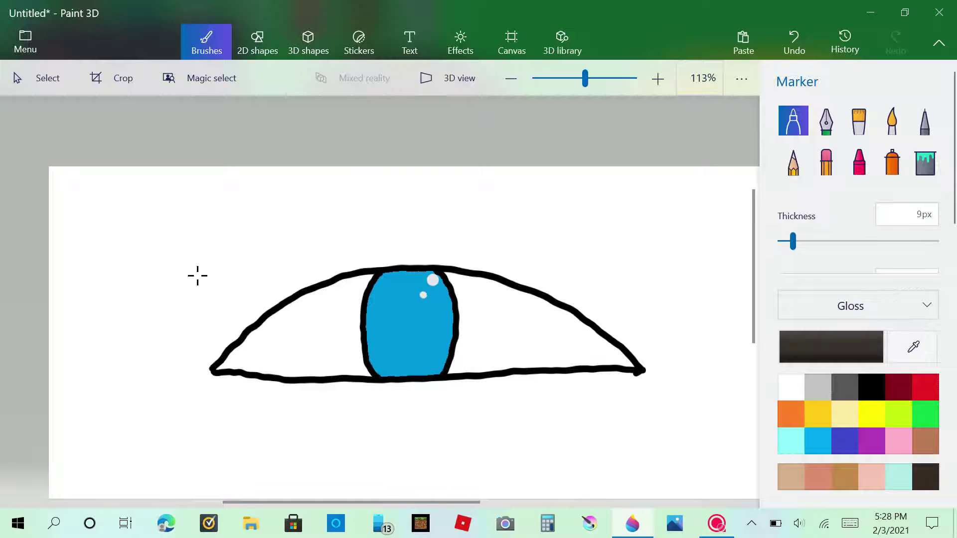
{"action": "mouse_move", "coordinate": [231, 250]}
{"action": "left_mouse_down"}
{"action": "mouse_move", "coordinate": [342, 210]}
{"action": "mouse_move", "coordinate": [463, 208]}
{"action": "left_mouse_up"}
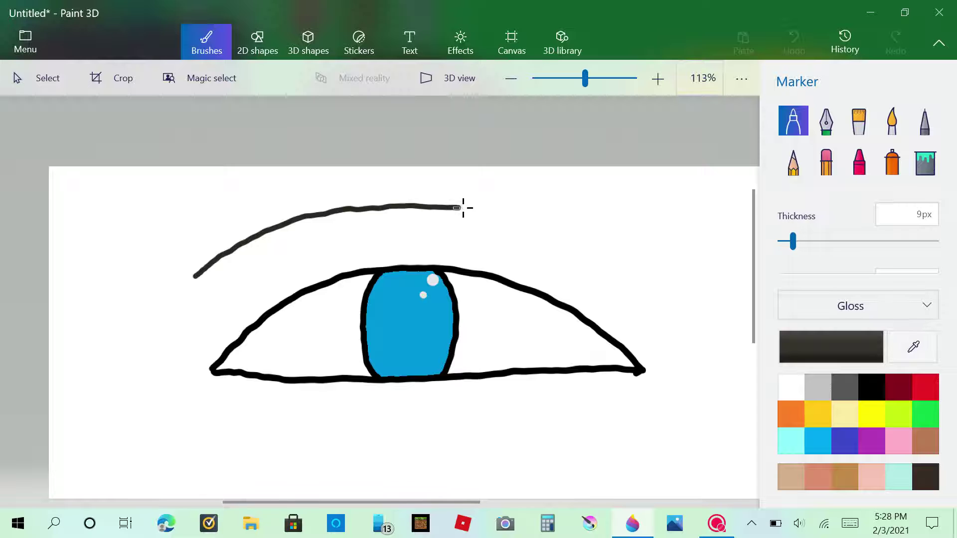
{"action": "mouse_move", "coordinate": [535, 217]}
{"action": "left_mouse_down"}
{"action": "mouse_move", "coordinate": [571, 222]}
{"action": "mouse_move", "coordinate": [600, 242]}
{"action": "left_mouse_up"}
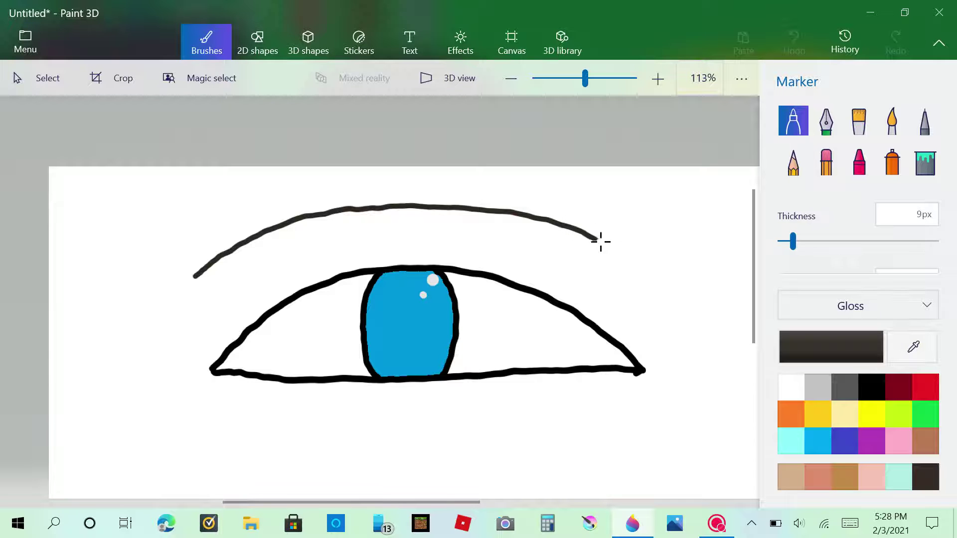
- Sketch short lashes at the left end of the upper lid with the Pixel pen at 6 px, undoing the unwanted strokes
{"action": "scroll", "coordinate": [609, 247], "scroll_direction": "down", "scroll_amount": 5}
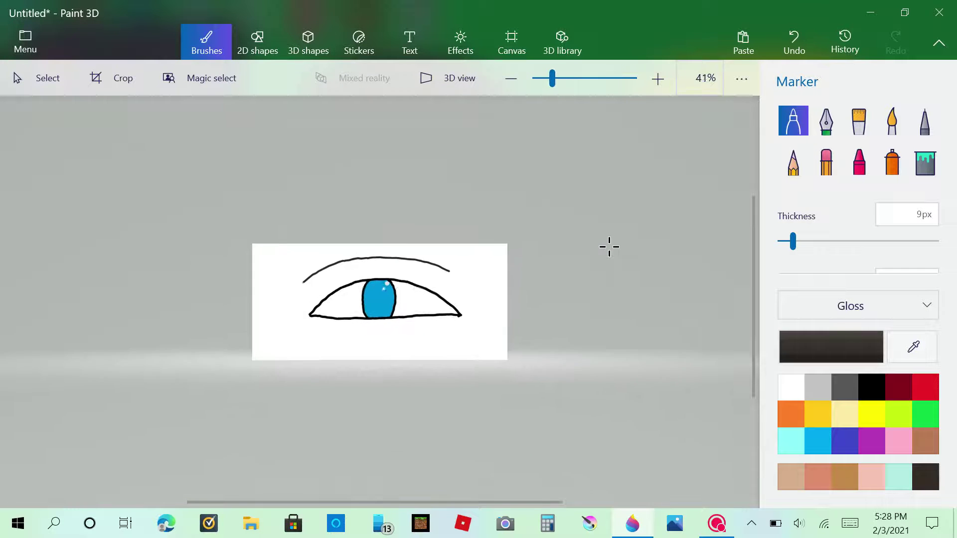
{"action": "scroll", "coordinate": [609, 247], "scroll_direction": "up", "scroll_amount": 4}
{"action": "scroll", "coordinate": [609, 246], "scroll_direction": "up", "scroll_amount": 3}
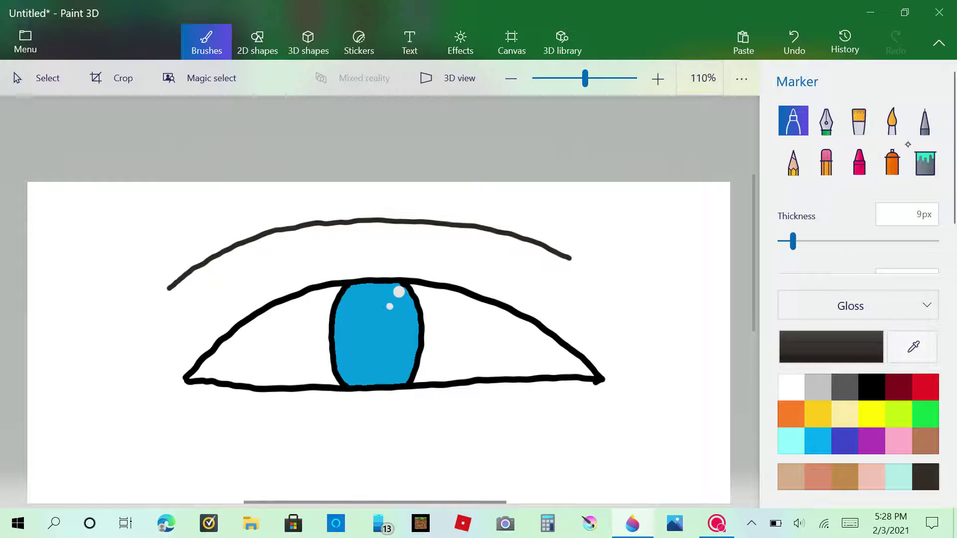
{"action": "left_click", "coordinate": [925, 120]}
{"action": "left_click_drag", "start_coordinate": [787, 241], "coordinate": [781, 241]}
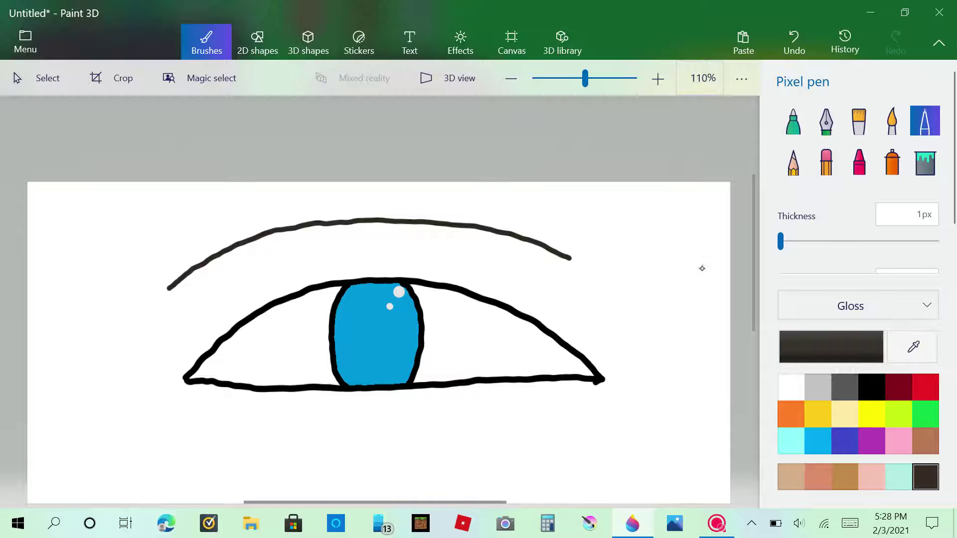
{"action": "mouse_move", "coordinate": [203, 311]}
{"action": "left_mouse_down"}
{"action": "mouse_move", "coordinate": [207, 333]}
{"action": "mouse_move", "coordinate": [222, 318]}
{"action": "left_mouse_up"}
{"action": "left_click", "coordinate": [795, 50]}
{"action": "left_click", "coordinate": [795, 50]}
{"action": "left_click_drag", "start_coordinate": [781, 241], "coordinate": [789, 242]}
{"action": "mouse_move", "coordinate": [180, 379]}
{"action": "left_mouse_down"}
{"action": "mouse_move", "coordinate": [166, 331]}
{"action": "mouse_move", "coordinate": [196, 344]}
{"action": "mouse_move", "coordinate": [208, 329]}
{"action": "left_mouse_up"}
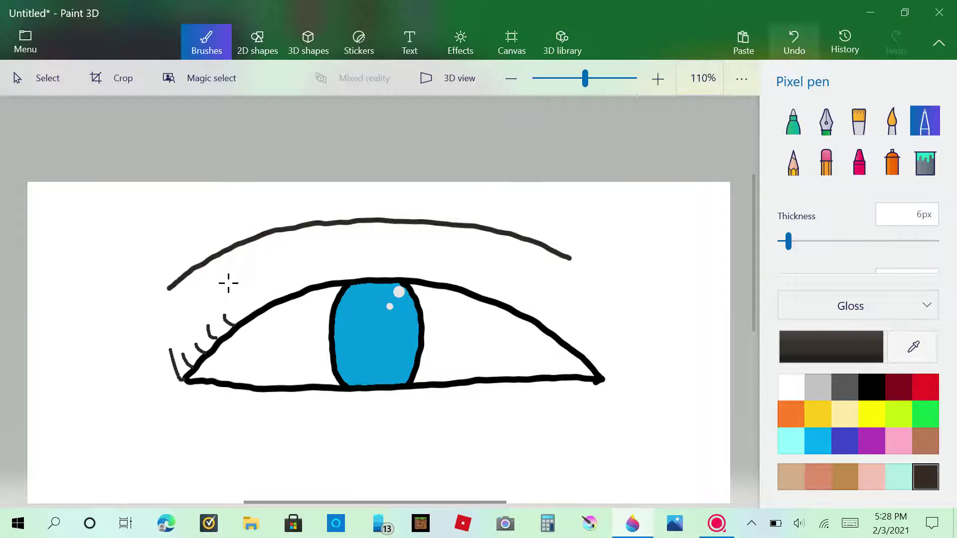
{"action": "left_click", "coordinate": [793, 52]}
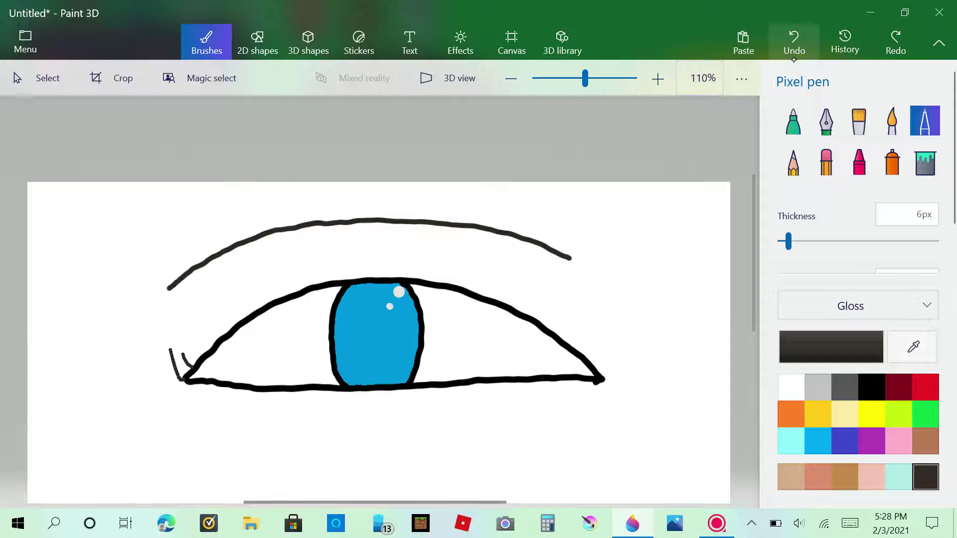
- Thicken the right end of the eyebrow by tracing it with the Pixel pen at 23 px
{"action": "scroll", "coordinate": [608, 248], "scroll_direction": "up", "scroll_amount": 5}
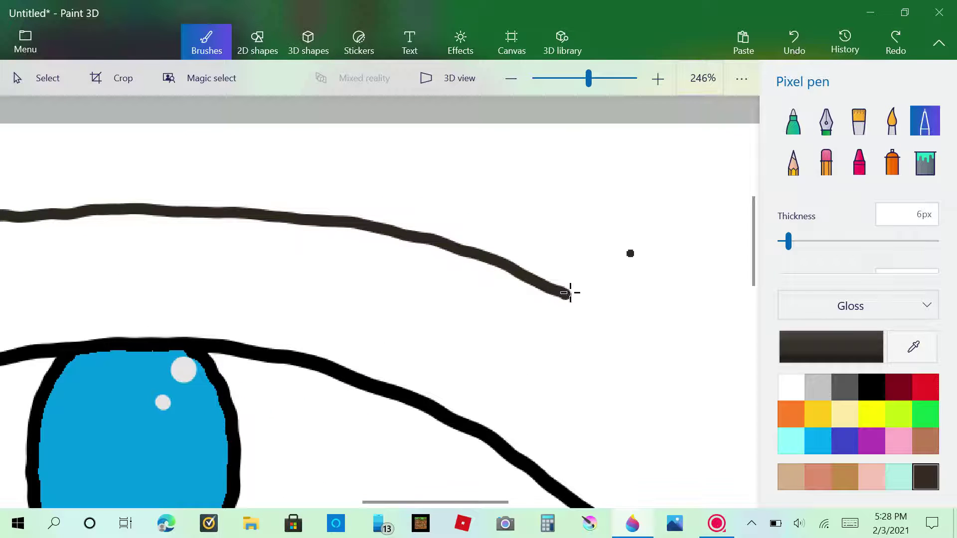
{"action": "left_click_drag", "start_coordinate": [788, 242], "coordinate": [814, 242]}
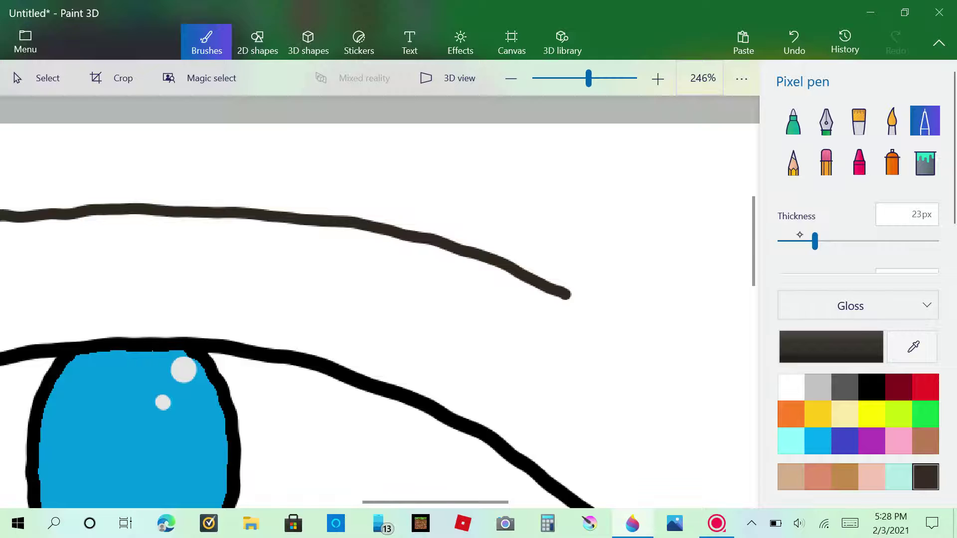
{"action": "scroll", "coordinate": [611, 207], "scroll_direction": "up", "scroll_amount": 2}
{"action": "scroll", "coordinate": [611, 207], "scroll_direction": "up", "scroll_amount": 1}
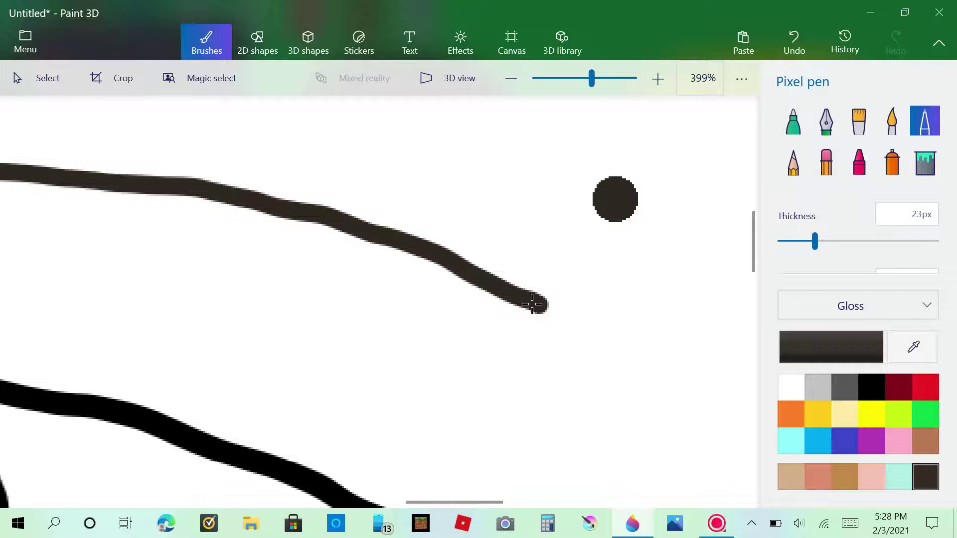
{"action": "mouse_move", "coordinate": [536, 303]}
{"action": "left_mouse_down"}
{"action": "mouse_move", "coordinate": [449, 252]}
{"action": "mouse_move", "coordinate": [370, 222]}
{"action": "mouse_move", "coordinate": [211, 194]}
{"action": "left_mouse_up"}
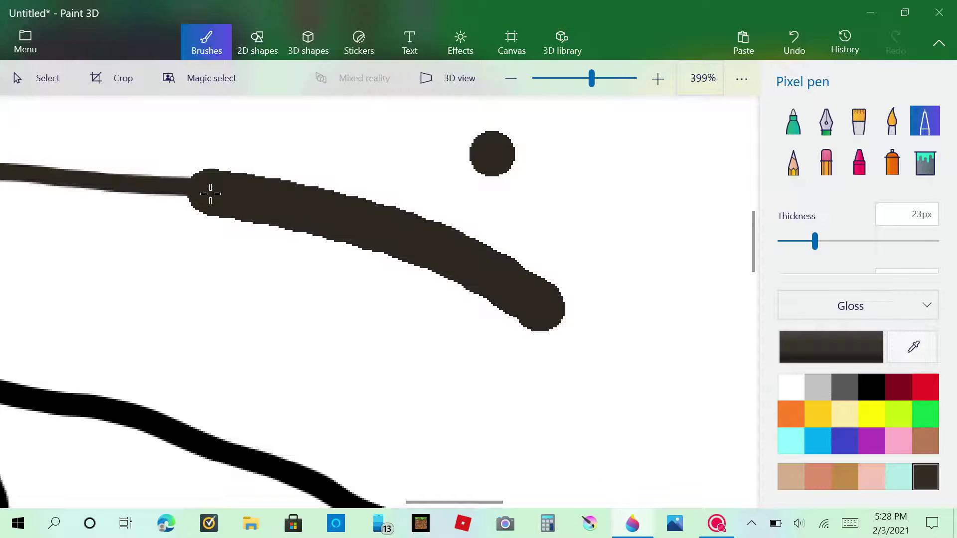
{"action": "key", "text": "ctrl+z"}
{"action": "key", "text": "ctrl+y"}
{"action": "scroll", "coordinate": [210, 194], "scroll_direction": "down", "scroll_amount": 2}
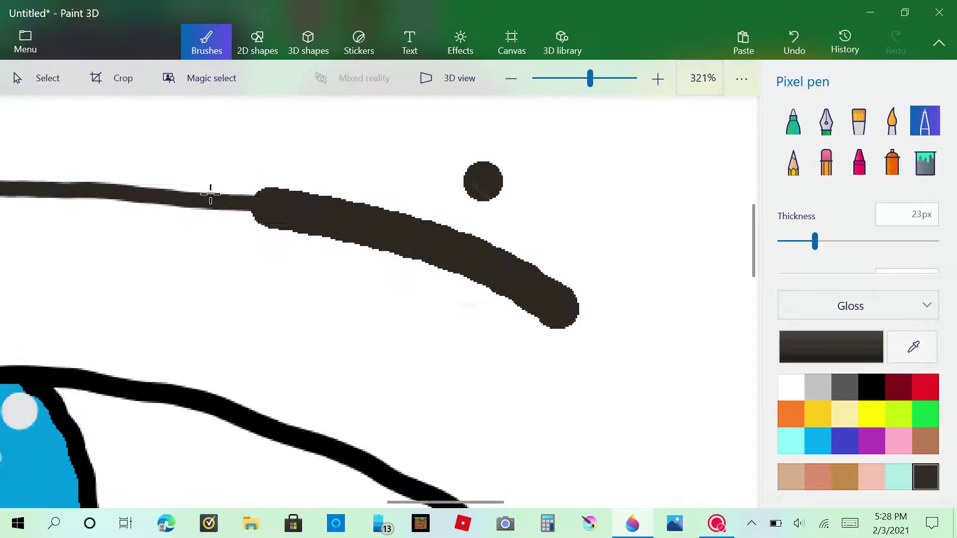
- Trace the middle and left parts of the eyebrow with the 23 px Pixel pen, continuing to its left tip
{"action": "scroll", "coordinate": [210, 194], "scroll_direction": "up", "scroll_amount": 1}
{"action": "mouse_move", "coordinate": [552, 289]}
{"action": "left_mouse_down"}
{"action": "mouse_move", "coordinate": [324, 262]}
{"action": "mouse_move", "coordinate": [81, 276]}
{"action": "mouse_move", "coordinate": [49, 287]}
{"action": "left_mouse_up"}
{"action": "scroll", "coordinate": [50, 286], "scroll_direction": "down", "scroll_amount": 3}
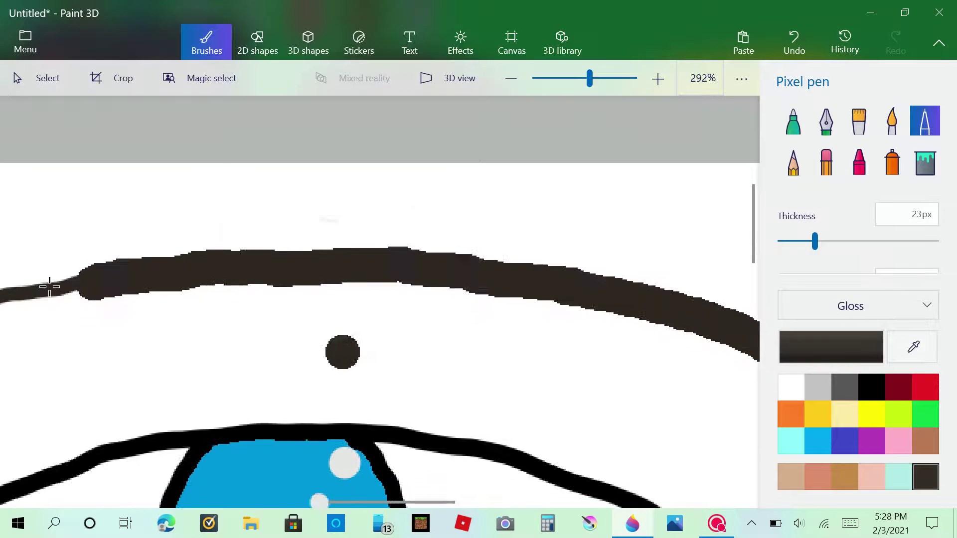
{"action": "scroll", "coordinate": [49, 287], "scroll_direction": "up", "scroll_amount": 2}
{"action": "mouse_move", "coordinate": [493, 259]}
{"action": "left_mouse_down"}
{"action": "mouse_move", "coordinate": [256, 331]}
{"action": "mouse_move", "coordinate": [128, 425]}
{"action": "left_mouse_up"}
{"action": "scroll", "coordinate": [127, 424], "scroll_direction": "down", "scroll_amount": 5}
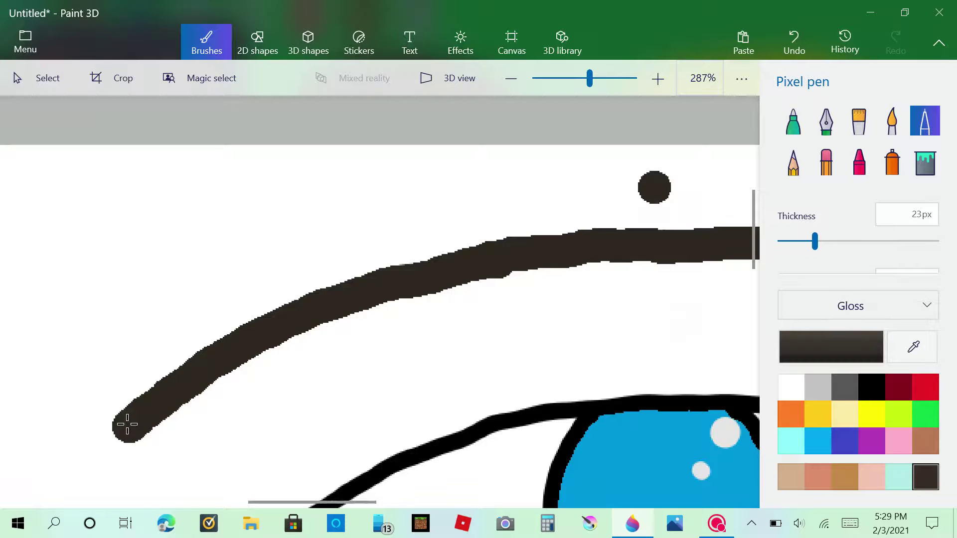
- Thicken the eye's upper lid line from the left corner to the right corner in black with the 23 px Pixel pen
{"action": "scroll", "coordinate": [127, 424], "scroll_direction": "up", "scroll_amount": 2}
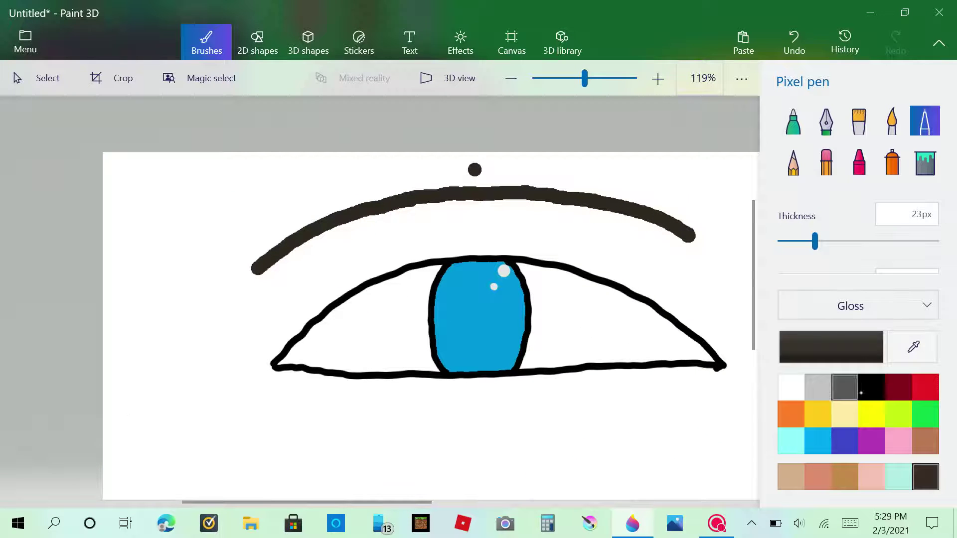
{"action": "left_click", "coordinate": [867, 384]}
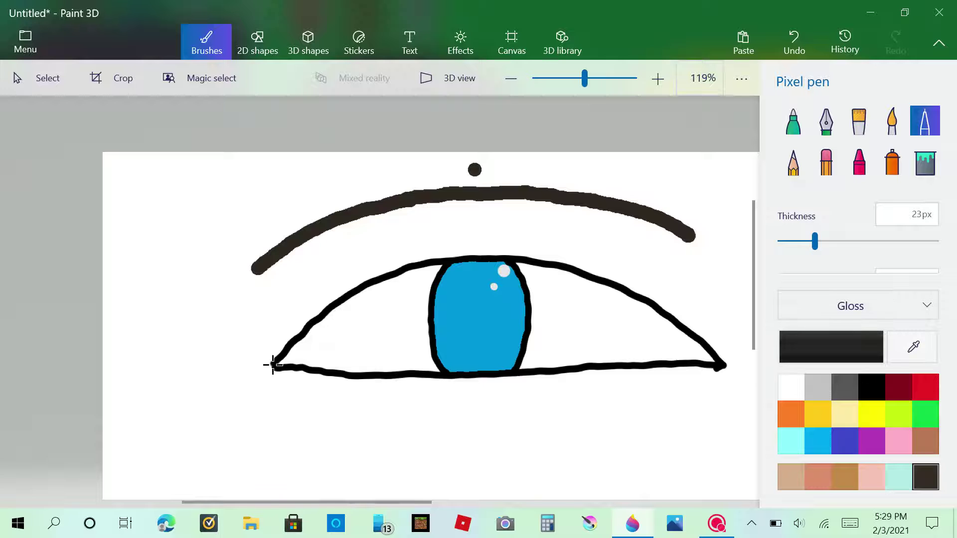
{"action": "left_click_drag", "start_coordinate": [295, 336], "coordinate": [354, 289]}
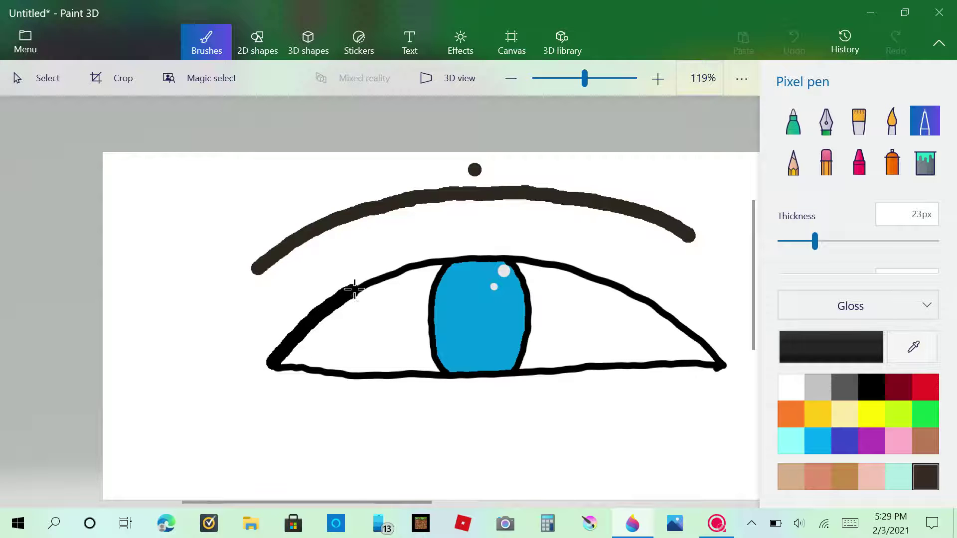
{"action": "left_click_drag", "start_coordinate": [433, 256], "coordinate": [490, 251]}
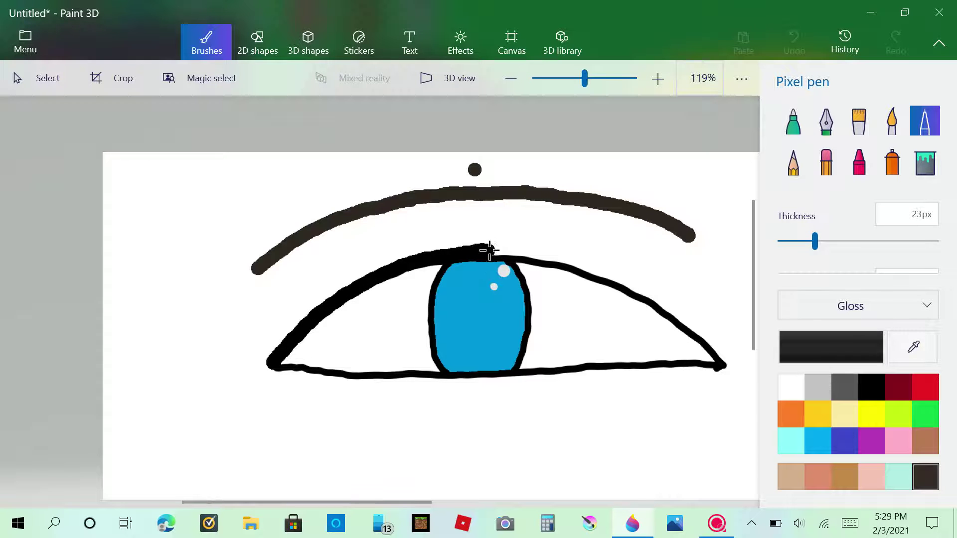
{"action": "scroll", "coordinate": [514, 252], "scroll_direction": "right", "scroll_amount": 4}
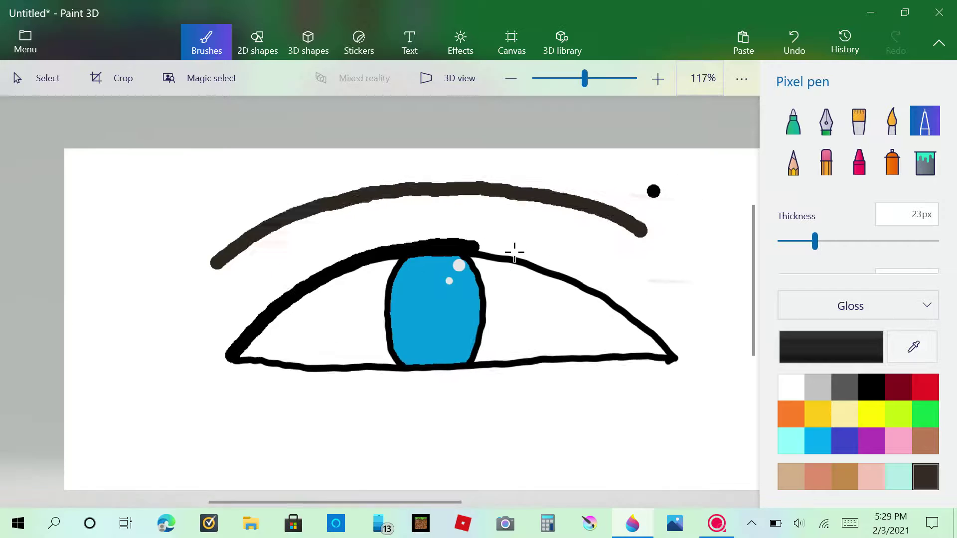
{"action": "mouse_move", "coordinate": [319, 246]}
{"action": "left_mouse_down"}
{"action": "mouse_move", "coordinate": [330, 238]}
{"action": "mouse_move", "coordinate": [424, 263]}
{"action": "left_mouse_up"}
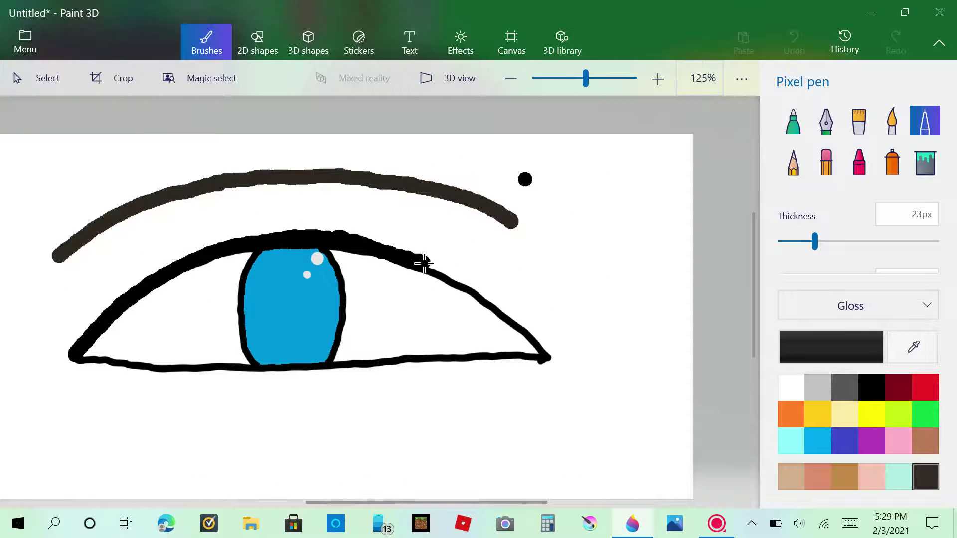
{"action": "mouse_move", "coordinate": [471, 285]}
{"action": "left_mouse_down"}
{"action": "mouse_move", "coordinate": [549, 353]}
{"action": "mouse_move", "coordinate": [544, 344]}
{"action": "left_mouse_up"}
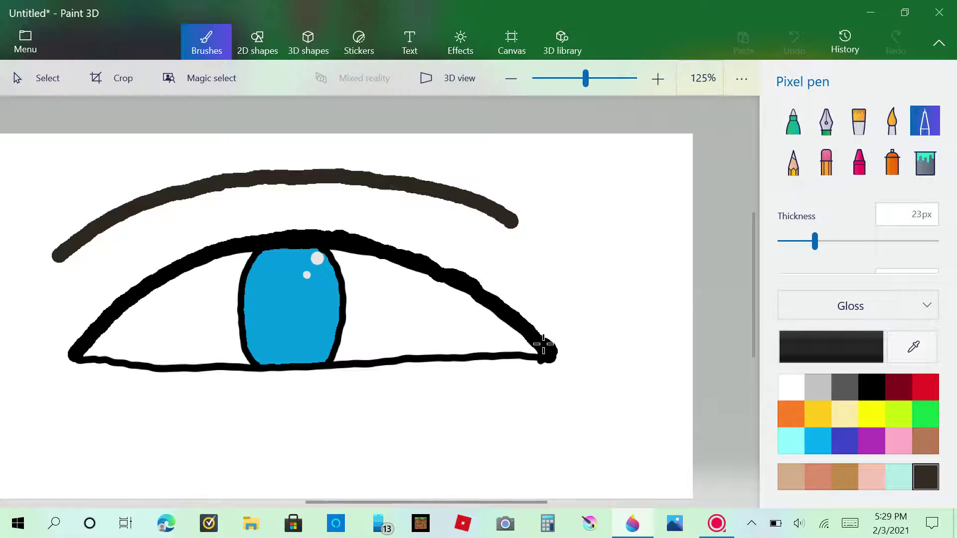
{"action": "left_click_drag", "start_coordinate": [489, 298], "coordinate": [417, 256]}
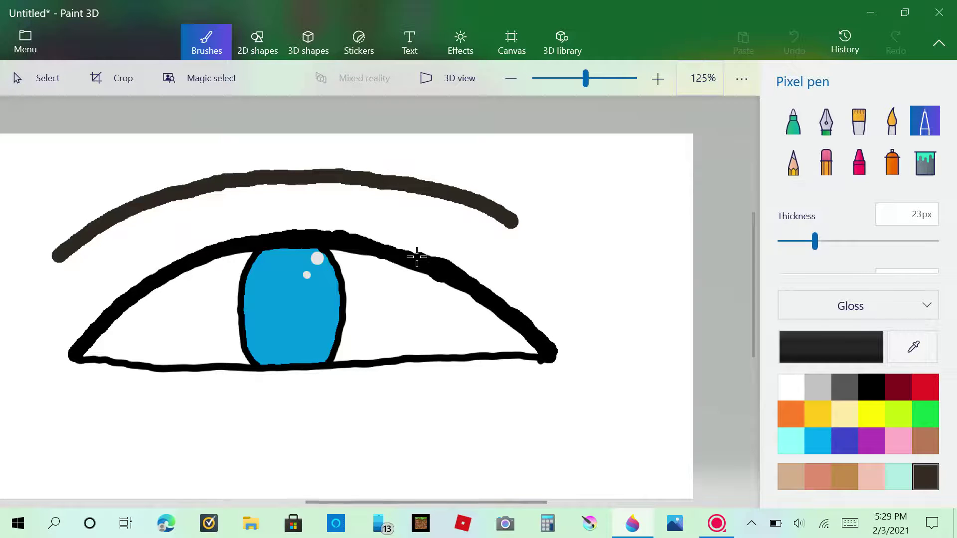
- Trace over the eye's lower lid line from the right corner to the left corner with the black 23 px Pixel pen
{"action": "mouse_move", "coordinate": [528, 358]}
{"action": "left_mouse_down"}
{"action": "mouse_move", "coordinate": [547, 353]}
{"action": "mouse_move", "coordinate": [387, 362]}
{"action": "left_mouse_up"}
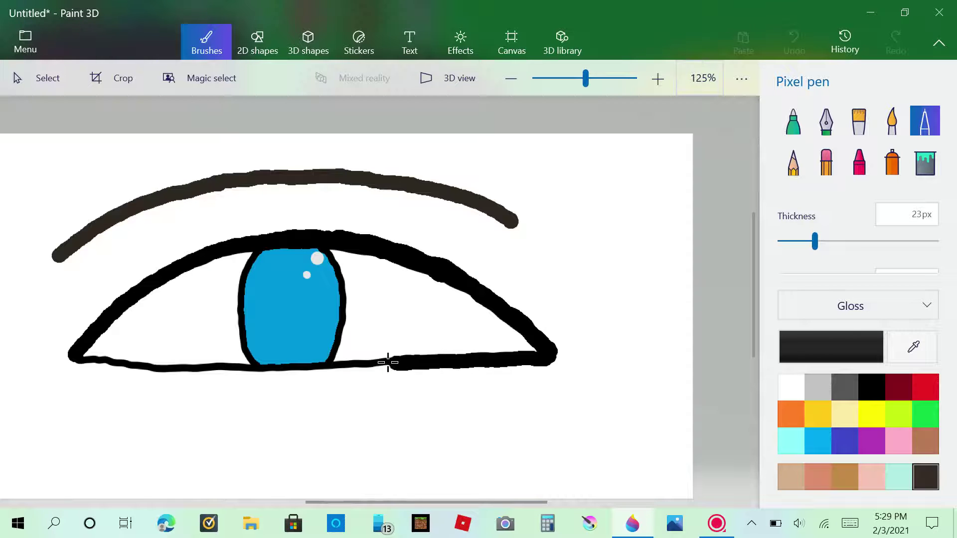
{"action": "left_click_drag", "start_coordinate": [285, 368], "coordinate": [191, 368]}
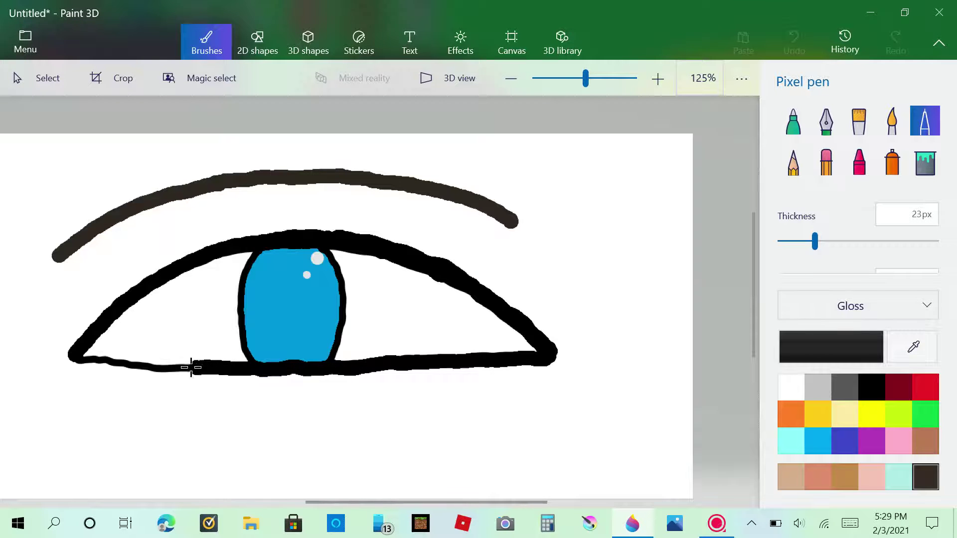
{"action": "left_click_drag", "start_coordinate": [100, 360], "coordinate": [72, 357]}
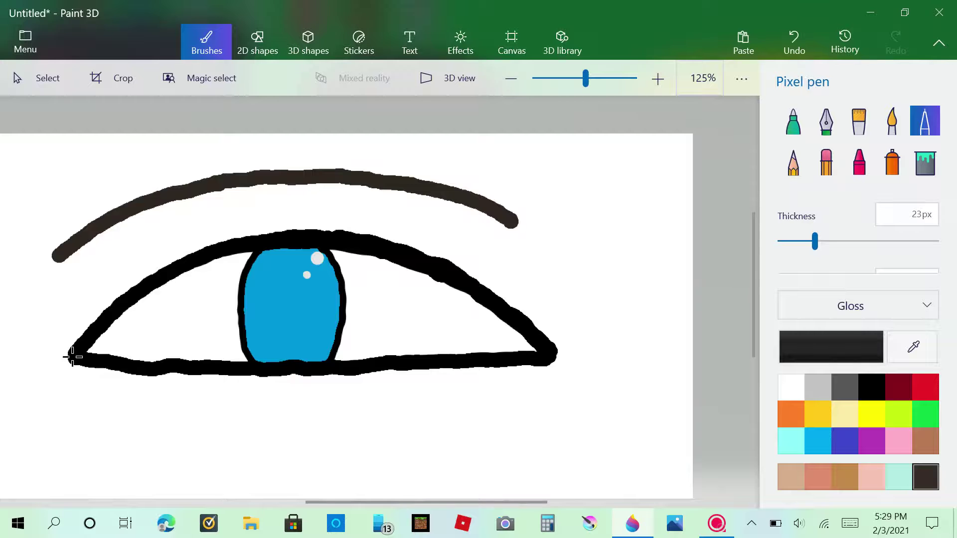
{"action": "scroll", "coordinate": [73, 357], "scroll_direction": "down", "scroll_amount": 5}
{"action": "scroll", "coordinate": [73, 356], "scroll_direction": "up", "scroll_amount": 4}
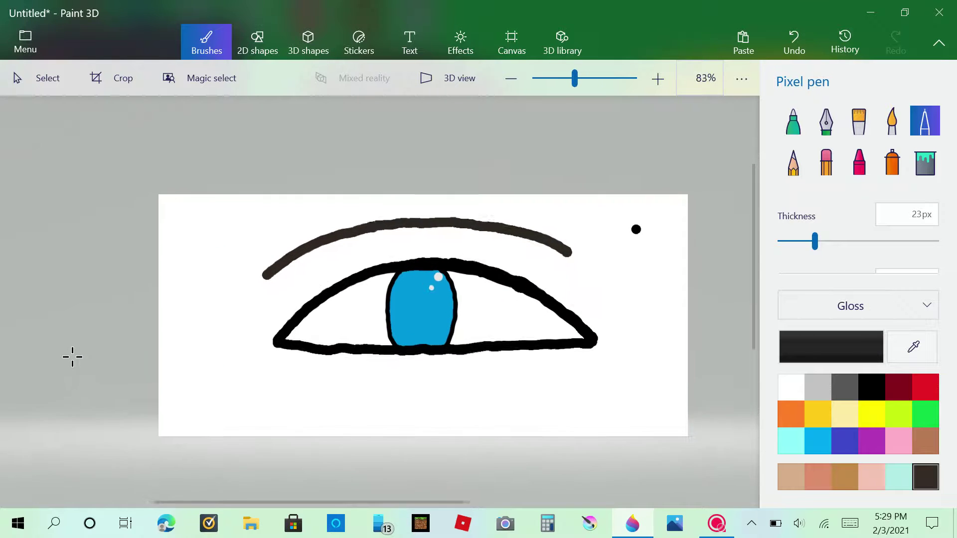
- Fill the white background around the eye with the tan custom color
{"action": "left_click", "coordinate": [818, 413]}
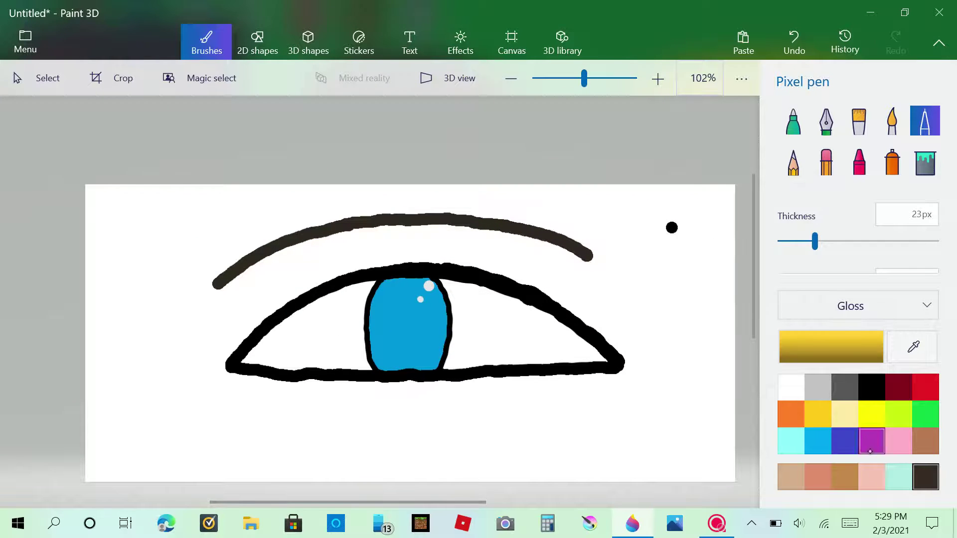
{"action": "left_click", "coordinate": [791, 477]}
{"action": "left_click", "coordinate": [925, 161]}
{"action": "left_click", "coordinate": [665, 276]}
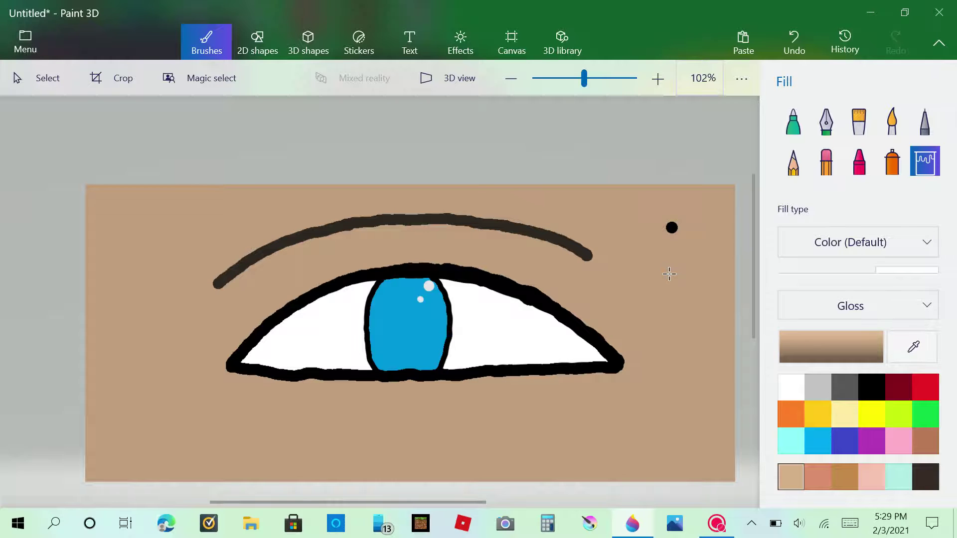
{"action": "left_click", "coordinate": [793, 122]}
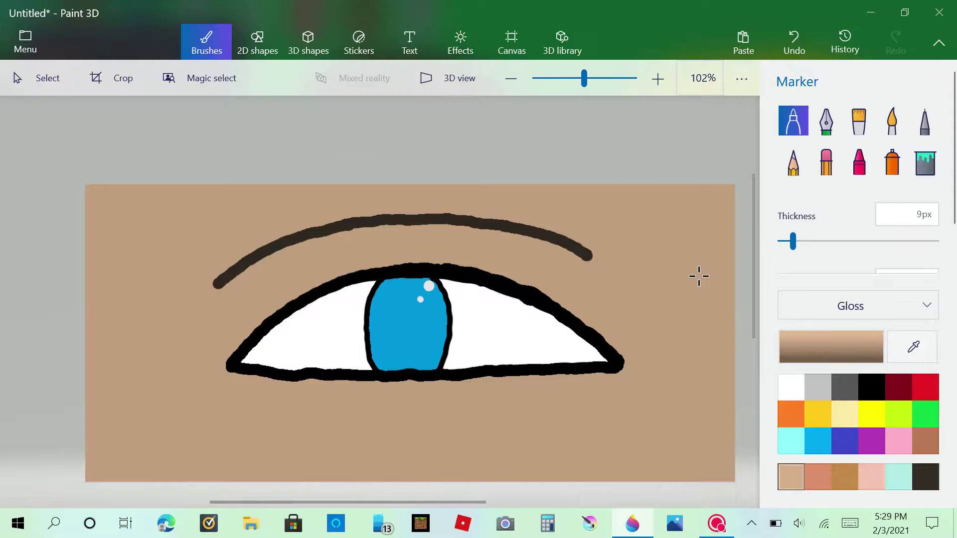
{"action": "scroll", "coordinate": [699, 276], "scroll_direction": "up", "scroll_amount": 3}
{"action": "scroll", "coordinate": [698, 276], "scroll_direction": "down", "scroll_amount": 4}
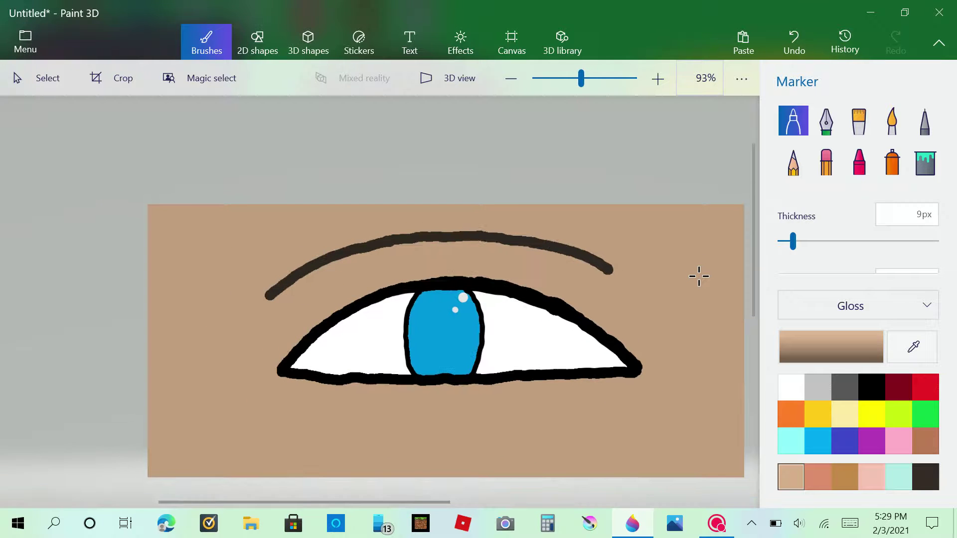
- Try pale yellow and brown fills on the background around the eye, ending with the tan fill again
{"action": "left_click", "coordinate": [841, 420]}
{"action": "left_click", "coordinate": [925, 161]}
{"action": "left_click", "coordinate": [697, 262]}
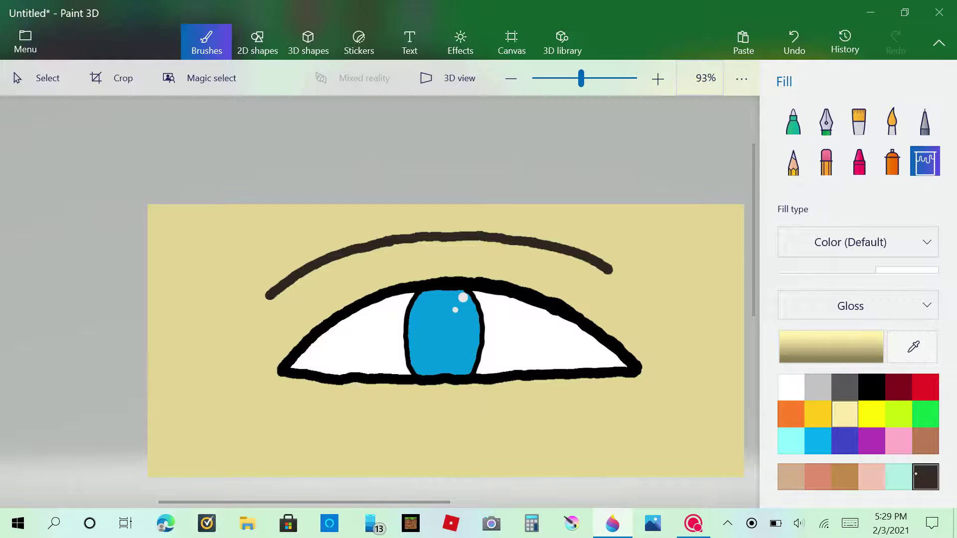
{"action": "left_click", "coordinate": [818, 477]}
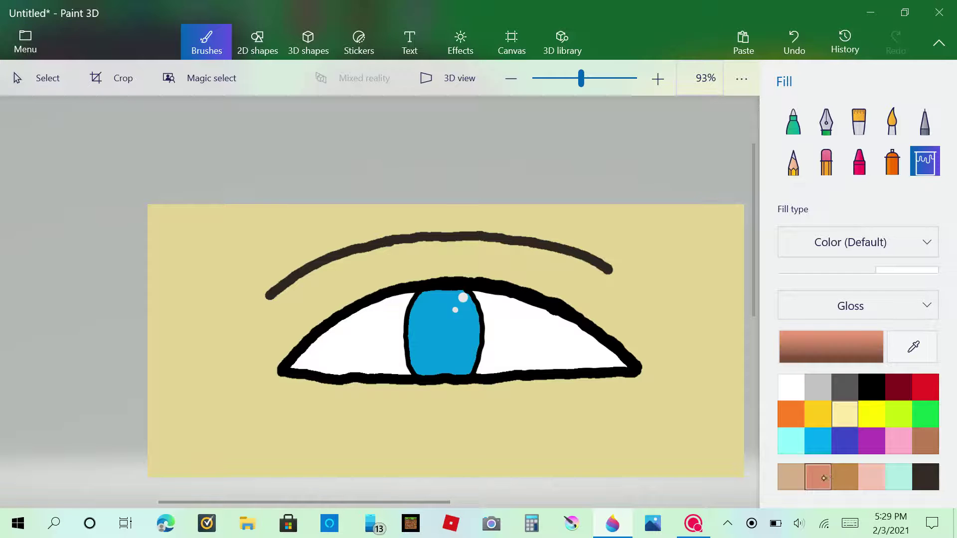
{"action": "left_click", "coordinate": [845, 477]}
{"action": "left_click", "coordinate": [672, 393]}
{"action": "left_click", "coordinate": [791, 477]}
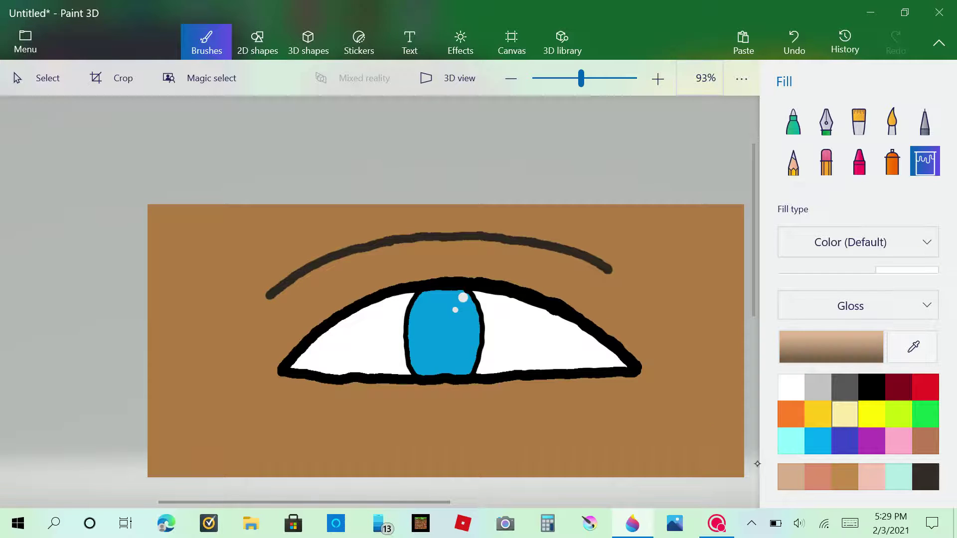
{"action": "left_click", "coordinate": [671, 399]}
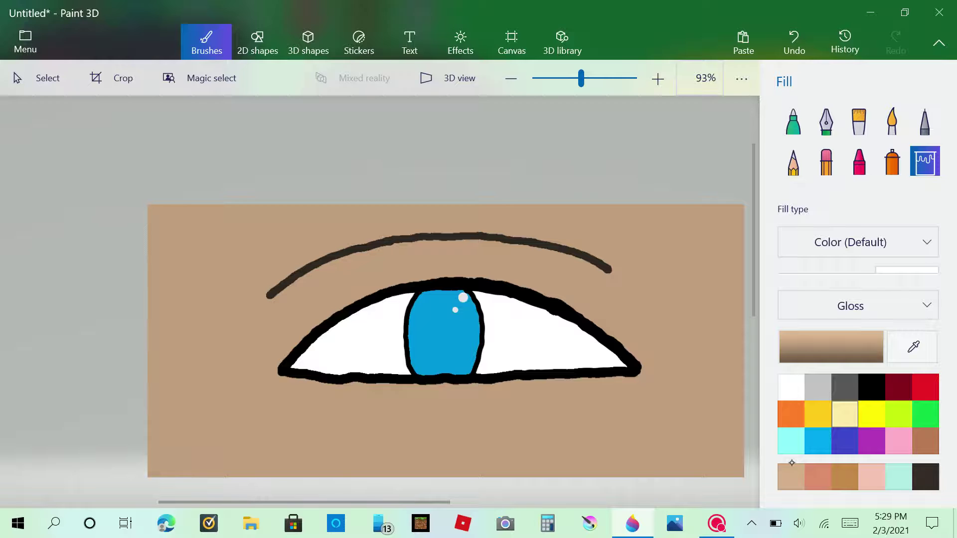
- Draw a row of short lashes on the left end of the upper lid in dark brown with the Pixel pen at 11 px
{"action": "left_click", "coordinate": [799, 423]}
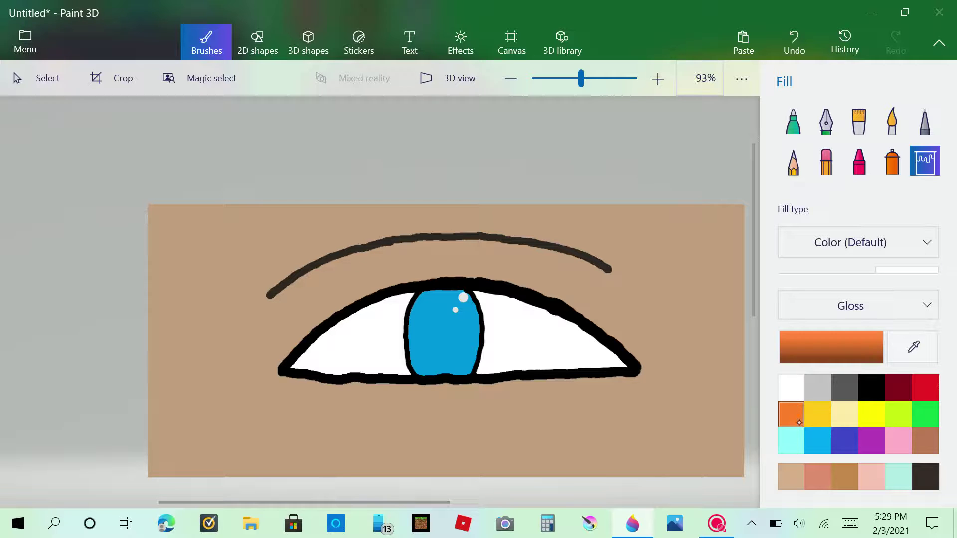
{"action": "left_click", "coordinate": [881, 382]}
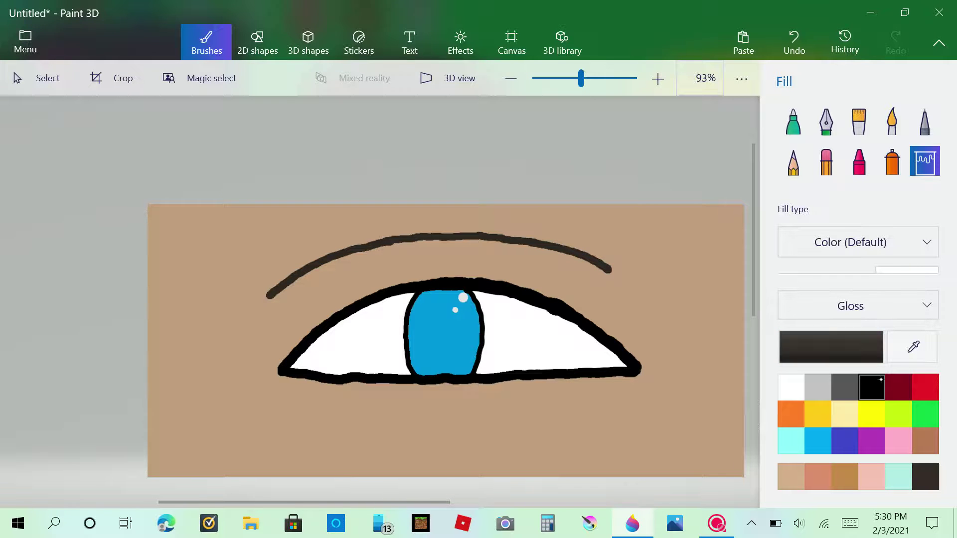
{"action": "left_click", "coordinate": [793, 121]}
{"action": "left_click", "coordinate": [924, 124]}
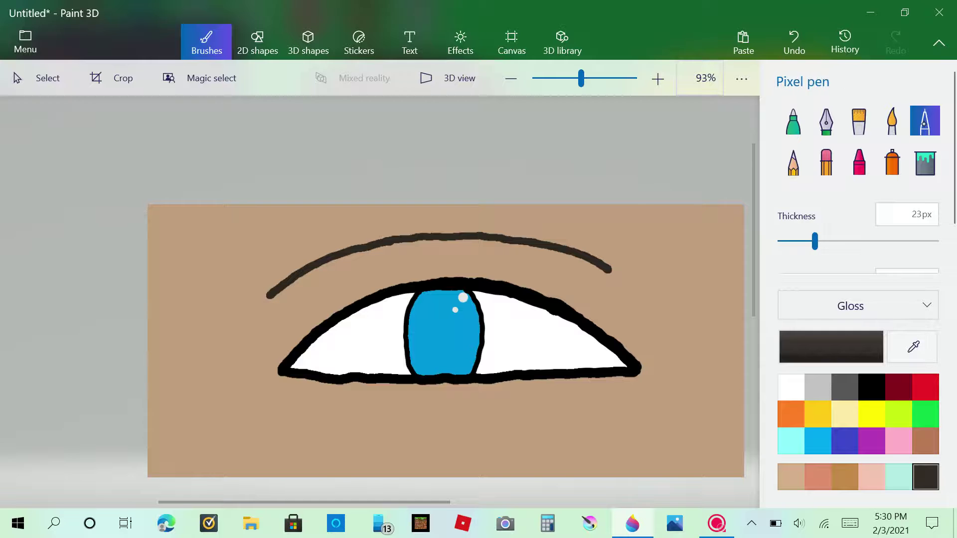
{"action": "left_click_drag", "start_coordinate": [815, 241], "coordinate": [796, 241]}
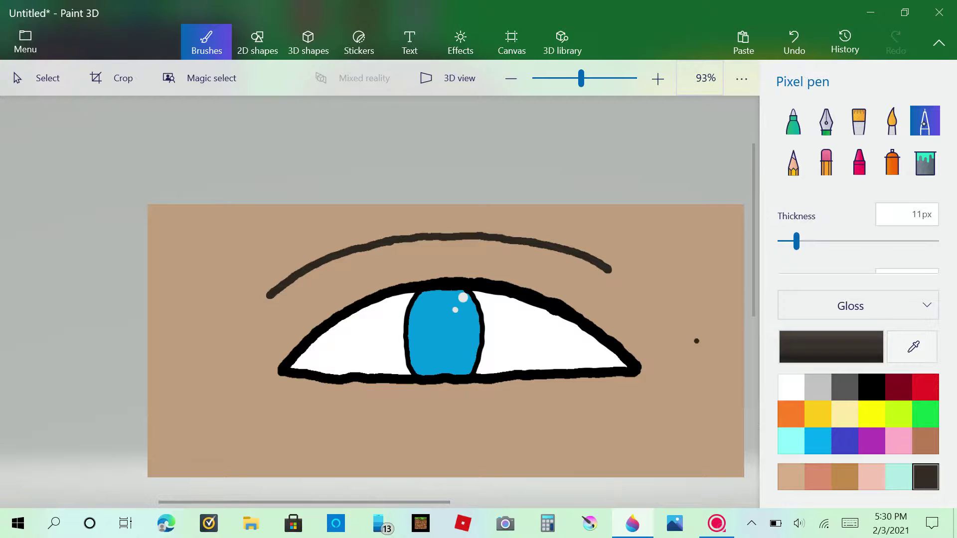
{"action": "scroll", "coordinate": [696, 341], "scroll_direction": "up", "scroll_amount": 3}
{"action": "scroll", "coordinate": [178, 425], "scroll_direction": "down", "scroll_amount": 1}
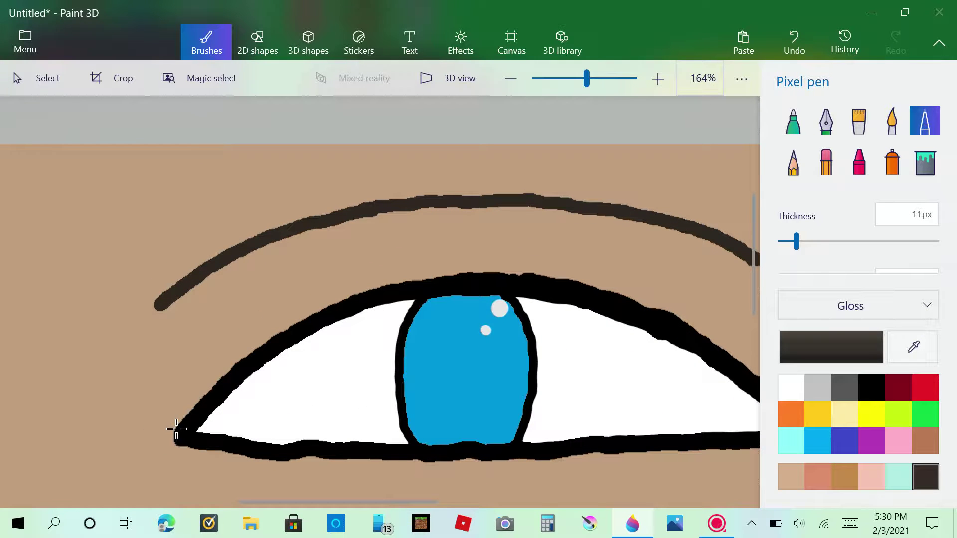
{"action": "left_click_drag", "start_coordinate": [180, 434], "coordinate": [152, 395]}
{"action": "left_click_drag", "start_coordinate": [188, 423], "coordinate": [164, 377]}
{"action": "mouse_move", "coordinate": [199, 406]}
{"action": "left_mouse_down"}
{"action": "mouse_move", "coordinate": [183, 381]}
{"action": "mouse_move", "coordinate": [191, 360]}
{"action": "mouse_move", "coordinate": [241, 305]}
{"action": "left_mouse_up"}
{"action": "left_click_drag", "start_coordinate": [262, 345], "coordinate": [257, 303]}
{"action": "left_click_drag", "start_coordinate": [278, 333], "coordinate": [275, 302]}
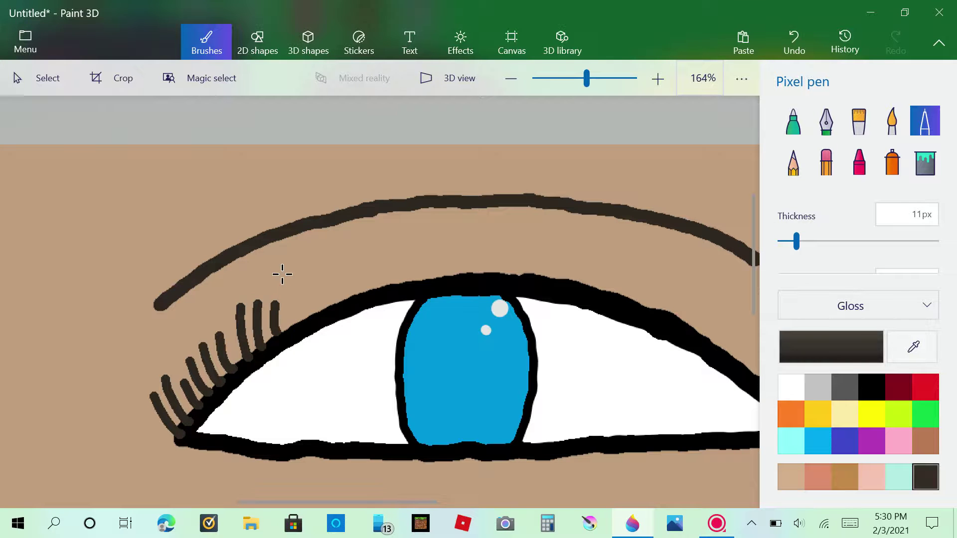
- Continue the row of short dark brown lashes along the middle of the upper lid, past the iris
{"action": "scroll", "coordinate": [282, 273], "scroll_direction": "down", "scroll_amount": 5}
{"action": "scroll", "coordinate": [282, 274], "scroll_direction": "up", "scroll_amount": 3}
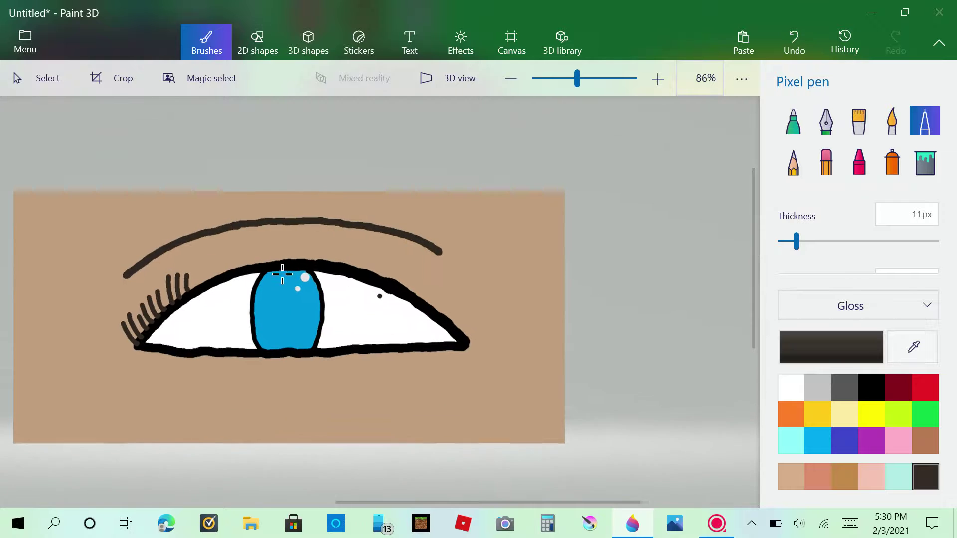
{"action": "scroll", "coordinate": [283, 273], "scroll_direction": "up", "scroll_amount": 3}
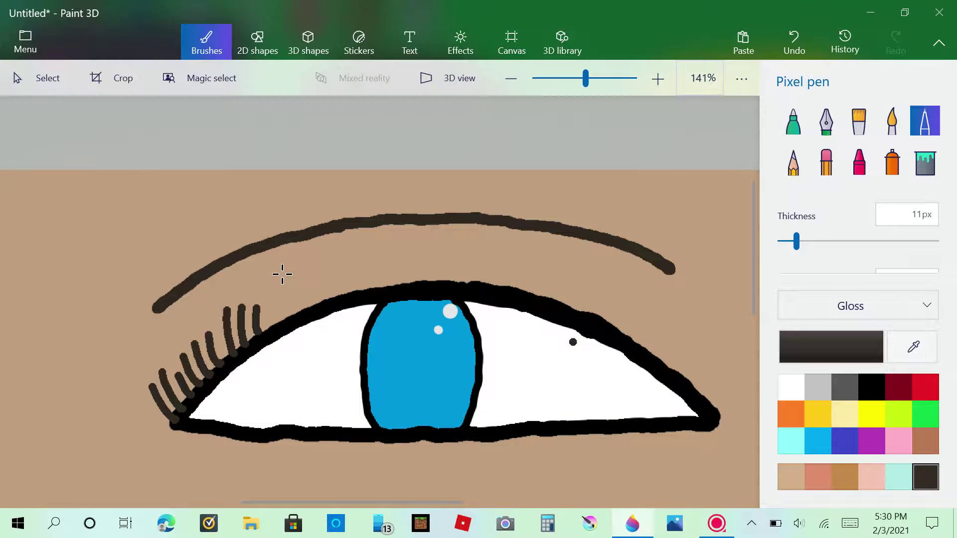
{"action": "mouse_move", "coordinate": [282, 330]}
{"action": "left_mouse_down"}
{"action": "mouse_move", "coordinate": [314, 285]}
{"action": "mouse_move", "coordinate": [427, 266]}
{"action": "left_mouse_up"}
{"action": "mouse_move", "coordinate": [432, 282]}
{"action": "left_mouse_down"}
{"action": "mouse_move", "coordinate": [439, 264]}
{"action": "mouse_move", "coordinate": [471, 269]}
{"action": "left_mouse_up"}
{"action": "left_click_drag", "start_coordinate": [491, 281], "coordinate": [517, 274]}
{"action": "left_click_drag", "start_coordinate": [535, 287], "coordinate": [543, 278]}
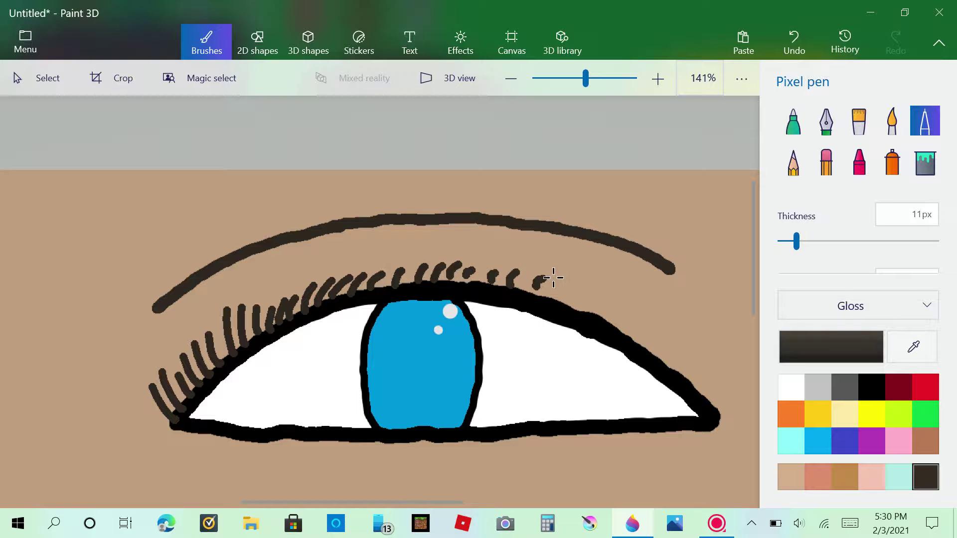
- Add slanted dark brown lashes along the right part of the upper lid down to the outer corner
{"action": "left_click_drag", "start_coordinate": [568, 310], "coordinate": [572, 289]}
{"action": "left_click_drag", "start_coordinate": [619, 316], "coordinate": [629, 309]}
{"action": "mouse_move", "coordinate": [621, 337]}
{"action": "left_mouse_down"}
{"action": "mouse_move", "coordinate": [635, 327]}
{"action": "mouse_move", "coordinate": [663, 341]}
{"action": "left_mouse_up"}
{"action": "mouse_move", "coordinate": [654, 363]}
{"action": "left_mouse_down"}
{"action": "mouse_move", "coordinate": [678, 352]}
{"action": "mouse_move", "coordinate": [705, 364]}
{"action": "left_mouse_up"}
{"action": "scroll", "coordinate": [751, 396], "scroll_direction": "down", "scroll_amount": 4}
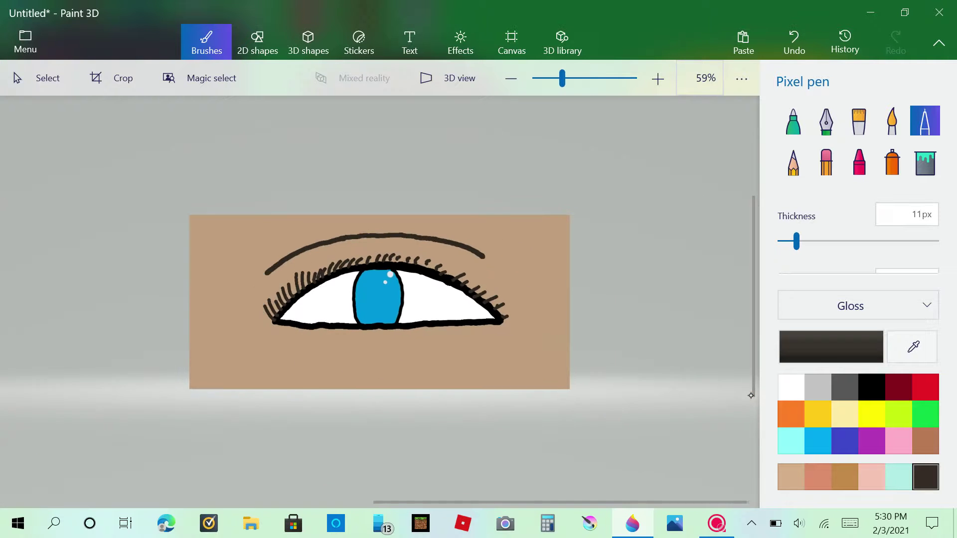
- Lengthen the dark brown lashes at the outer corner and along the right end of the upper lid with the 11 px Pixel pen
{"action": "scroll", "coordinate": [751, 395], "scroll_direction": "up", "scroll_amount": 2}
{"action": "scroll", "coordinate": [750, 396], "scroll_direction": "up", "scroll_amount": 3}
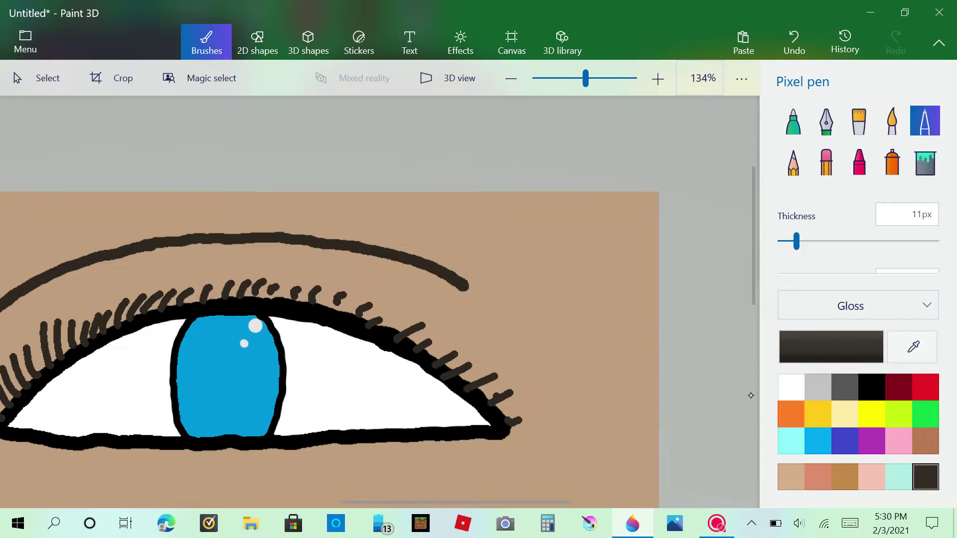
{"action": "scroll", "coordinate": [750, 396], "scroll_direction": "up", "scroll_amount": 1}
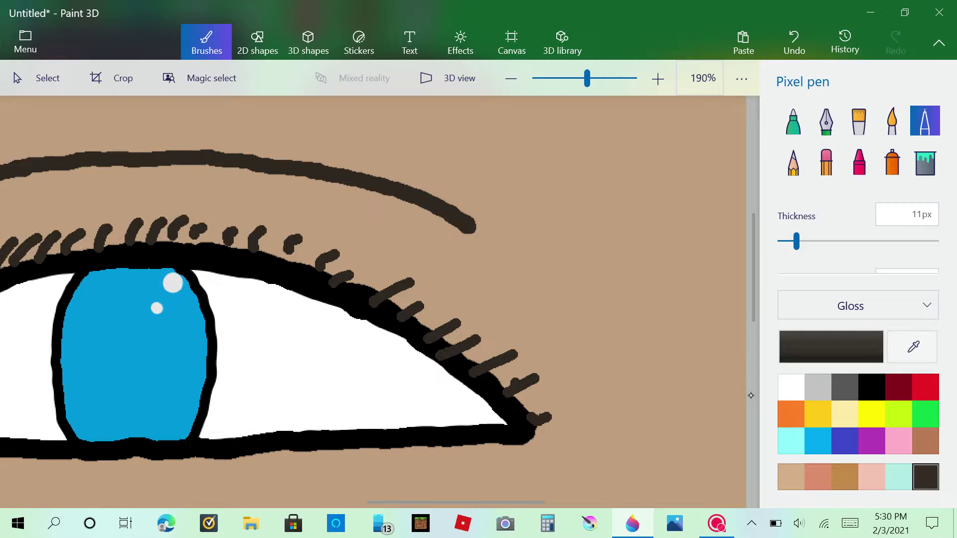
{"action": "left_click_drag", "start_coordinate": [528, 422], "coordinate": [557, 398]}
{"action": "left_click_drag", "start_coordinate": [504, 392], "coordinate": [545, 371]}
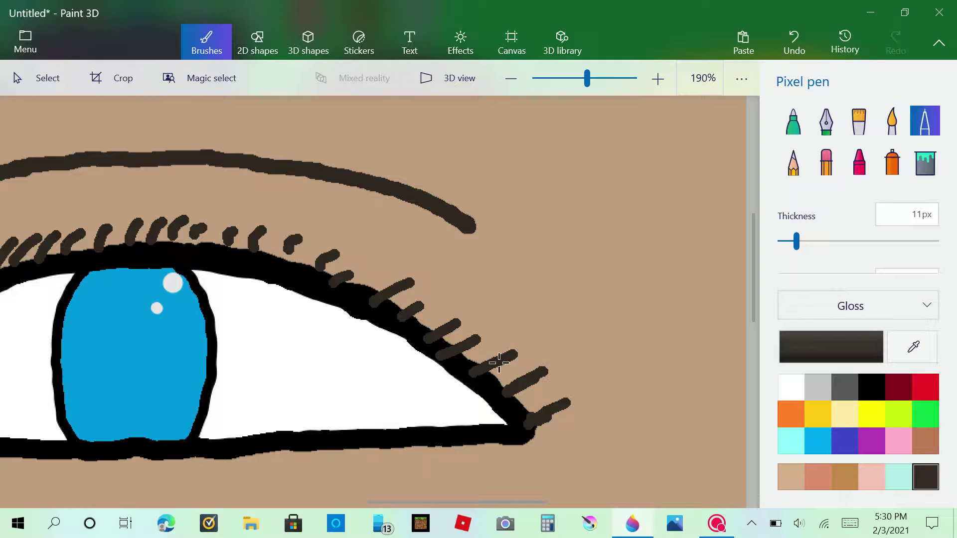
{"action": "left_click_drag", "start_coordinate": [474, 371], "coordinate": [528, 345]}
{"action": "left_click_drag", "start_coordinate": [441, 354], "coordinate": [492, 325]}
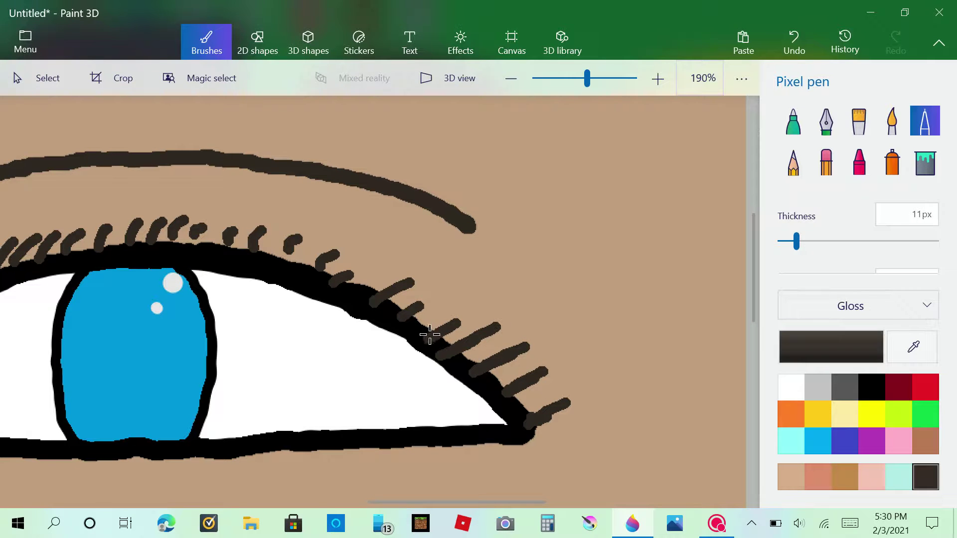
{"action": "left_click_drag", "start_coordinate": [430, 335], "coordinate": [486, 306]}
{"action": "left_click_drag", "start_coordinate": [405, 315], "coordinate": [442, 295]}
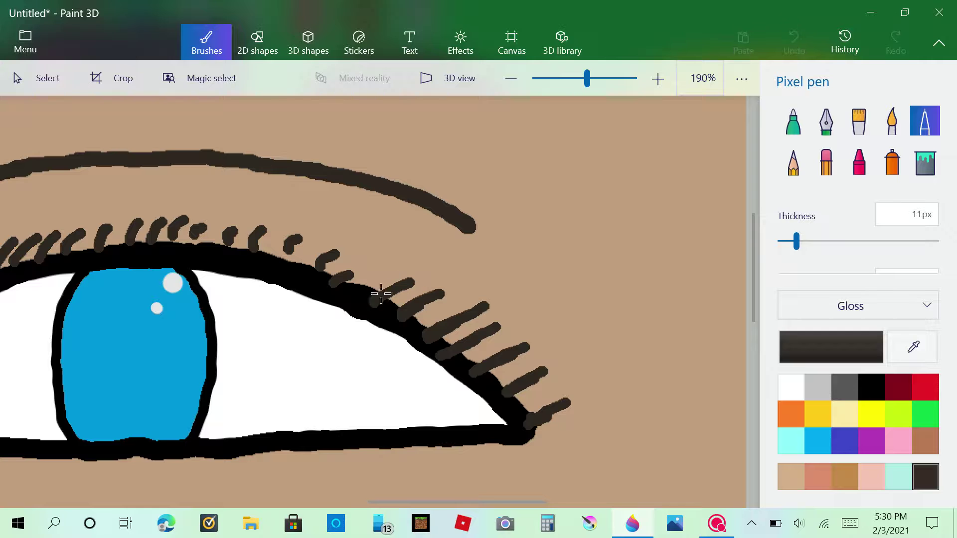
- Lengthen the dark brown lashes between the outer group and the iris, adding one extra lash in the gap
{"action": "left_click_drag", "start_coordinate": [376, 299], "coordinate": [425, 271]}
{"action": "left_click_drag", "start_coordinate": [339, 282], "coordinate": [382, 256]}
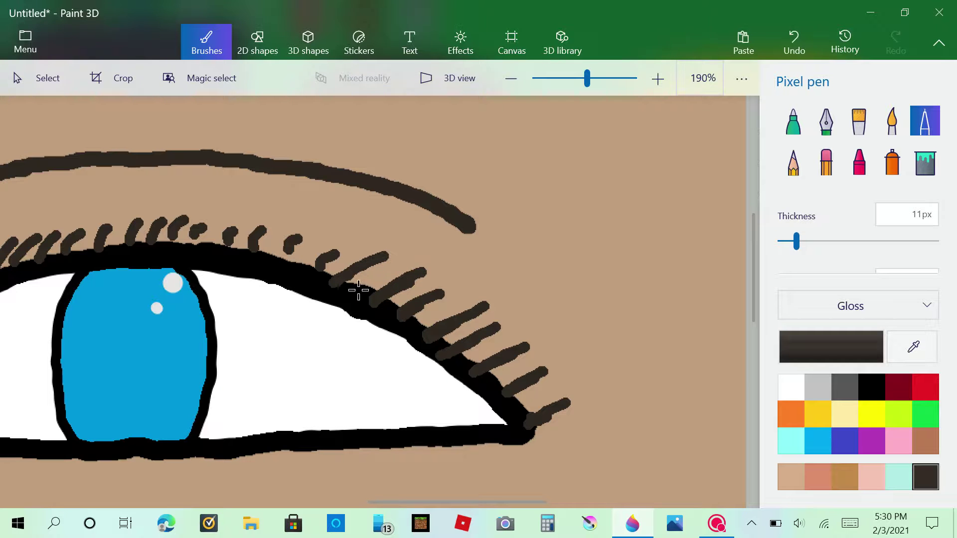
{"action": "left_click_drag", "start_coordinate": [355, 290], "coordinate": [387, 269]}
{"action": "left_click_drag", "start_coordinate": [314, 272], "coordinate": [354, 243]}
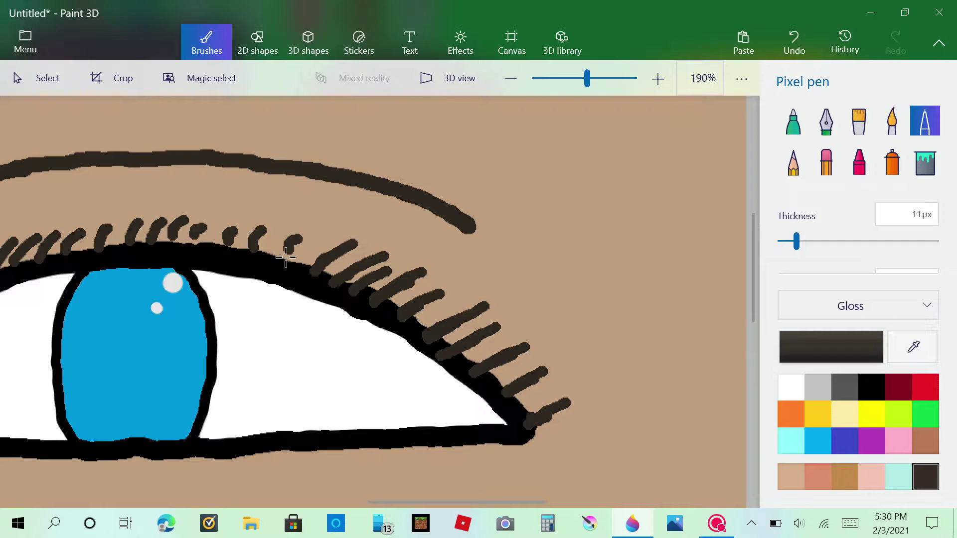
{"action": "left_click_drag", "start_coordinate": [279, 264], "coordinate": [307, 233]}
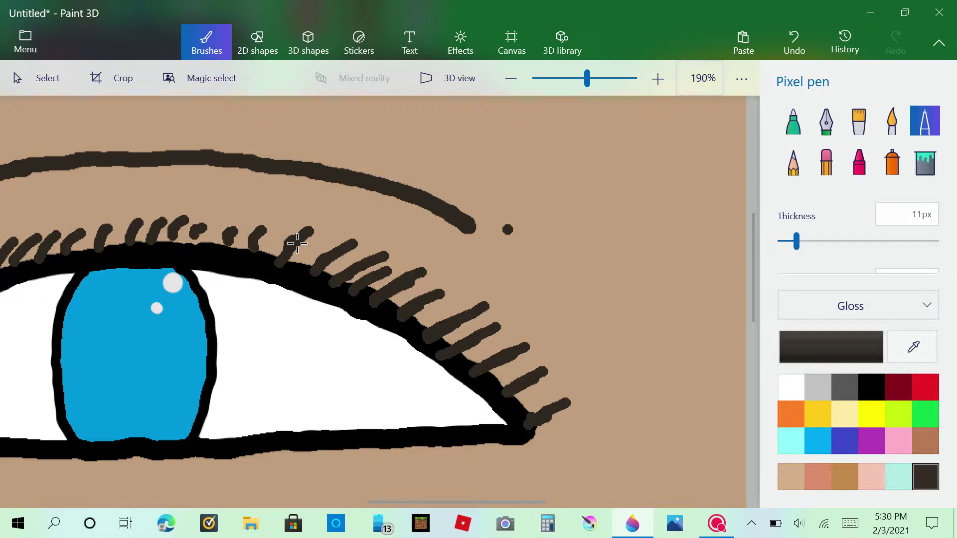
- Lengthen the short dark brown lashes directly above and beside the iris down to the upper lid
{"action": "scroll", "coordinate": [298, 244], "scroll_direction": "up", "scroll_amount": 3}
{"action": "left_click_drag", "start_coordinate": [486, 293], "coordinate": [510, 254]}
{"action": "left_click_drag", "start_coordinate": [457, 285], "coordinate": [482, 245]}
{"action": "left_click_drag", "start_coordinate": [427, 285], "coordinate": [443, 238]}
{"action": "left_click_drag", "start_coordinate": [395, 282], "coordinate": [416, 238]}
{"action": "mouse_move", "coordinate": [372, 271]}
{"action": "left_mouse_down"}
{"action": "mouse_move", "coordinate": [381, 250]}
{"action": "mouse_move", "coordinate": [360, 250]}
{"action": "left_mouse_up"}
{"action": "left_click_drag", "start_coordinate": [317, 279], "coordinate": [331, 250]}
{"action": "left_click_drag", "start_coordinate": [272, 292], "coordinate": [298, 257]}
- Try adding more dark brown strokes over the lashes along the left part of the upper lid
{"action": "left_click_drag", "start_coordinate": [241, 300], "coordinate": [269, 253]}
{"action": "left_click_drag", "start_coordinate": [206, 302], "coordinate": [238, 265]}
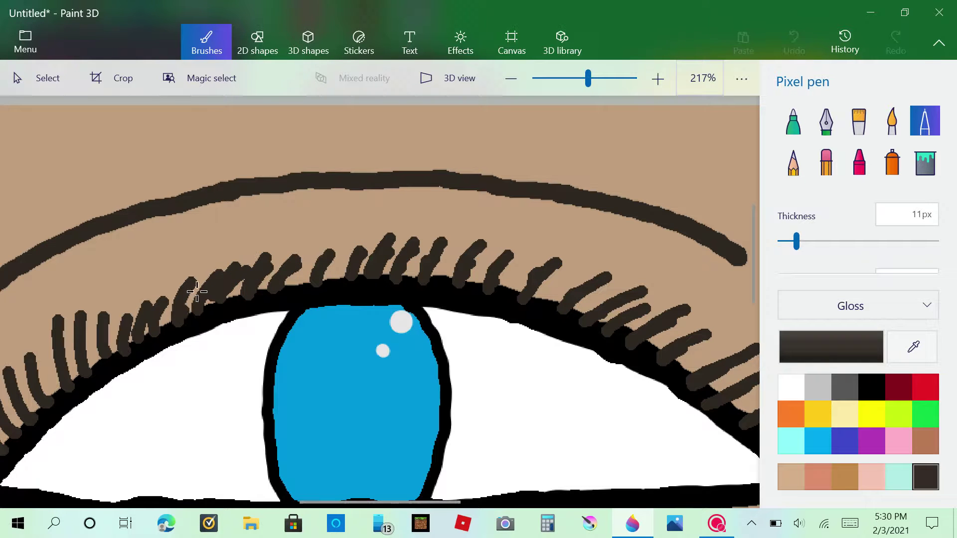
{"action": "left_click_drag", "start_coordinate": [184, 314], "coordinate": [212, 275]}
{"action": "left_click_drag", "start_coordinate": [159, 327], "coordinate": [172, 290]}
{"action": "left_click_drag", "start_coordinate": [108, 339], "coordinate": [127, 311]}
{"action": "left_click_drag", "start_coordinate": [91, 364], "coordinate": [102, 327]}
{"action": "left_click_drag", "start_coordinate": [67, 382], "coordinate": [77, 340]}
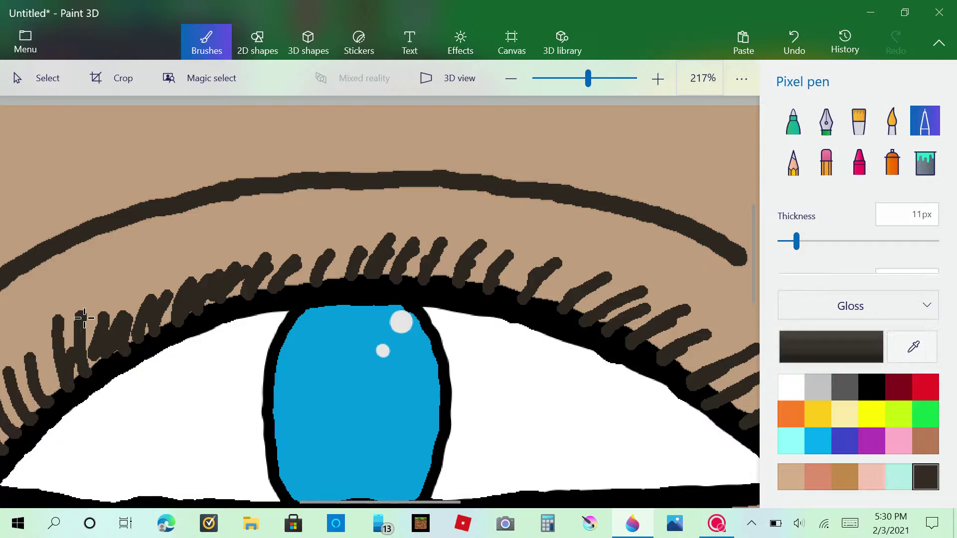
- Undo the last extra lash strokes on the left part of the upper lid
{"action": "scroll", "coordinate": [83, 317], "scroll_direction": "down", "scroll_amount": 5}
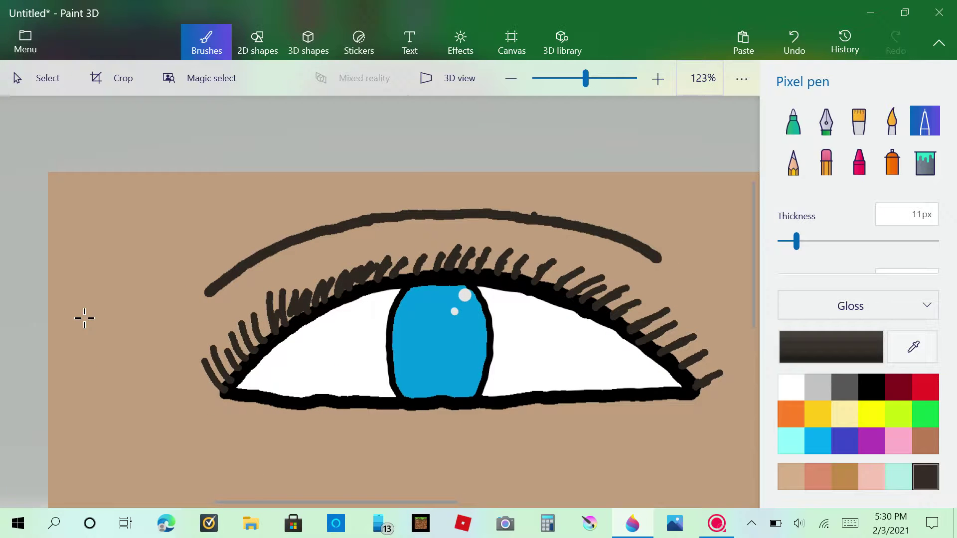
{"action": "left_click", "coordinate": [786, 52]}
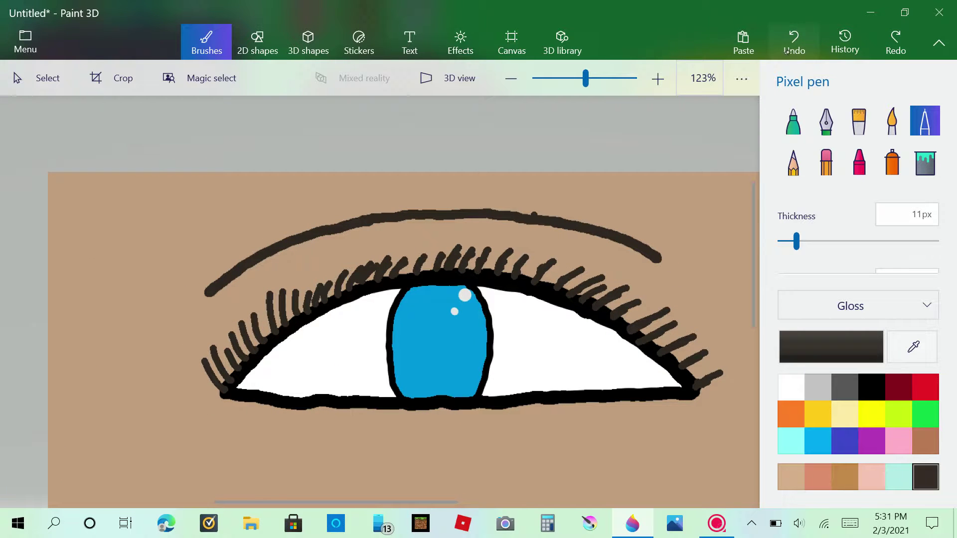
{"action": "left_click", "coordinate": [787, 52]}
{"action": "left_click", "coordinate": [883, 43]}
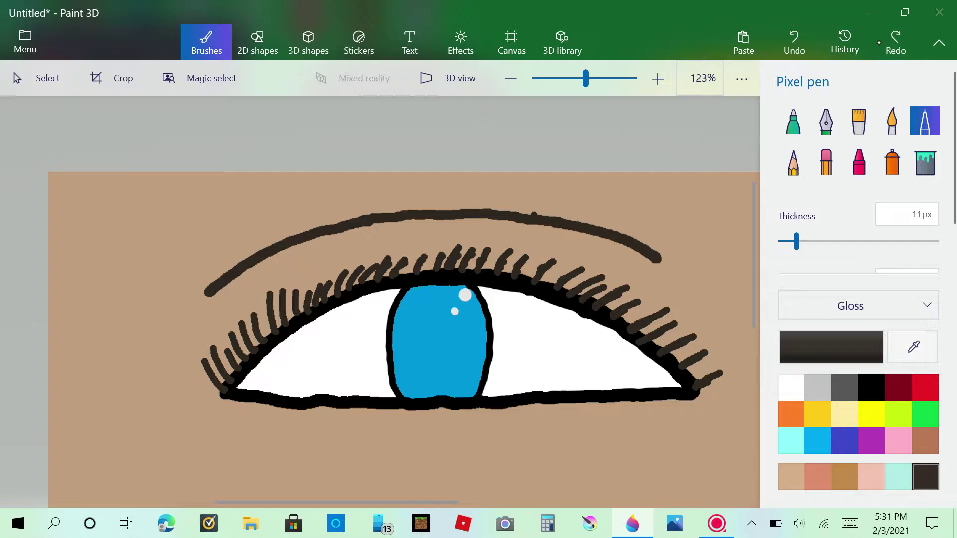
{"action": "left_click", "coordinate": [789, 44]}
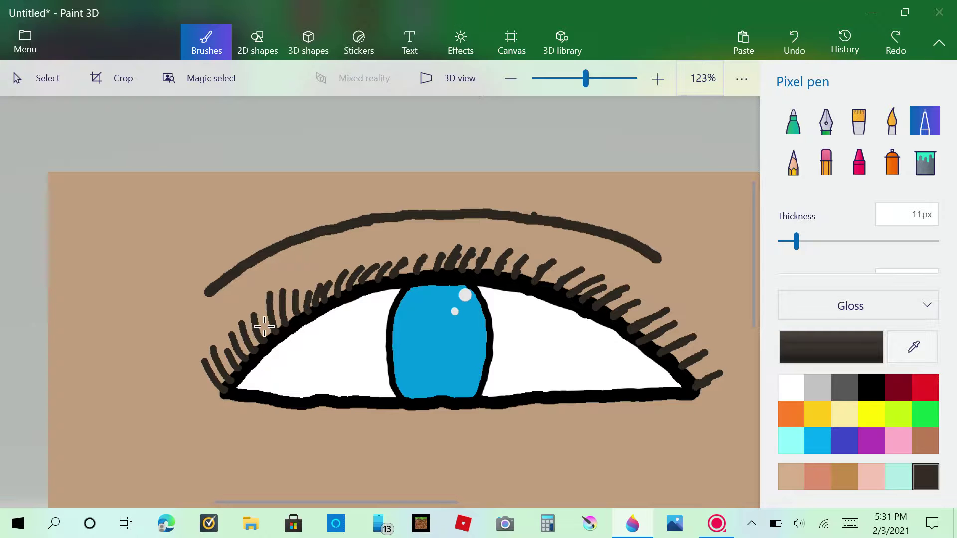
- Thicken the left end of the lower lid in black with the Marker at 9 px
{"action": "scroll", "coordinate": [359, 269], "scroll_direction": "down", "scroll_amount": 3}
{"action": "scroll", "coordinate": [359, 269], "scroll_direction": "up", "scroll_amount": 3}
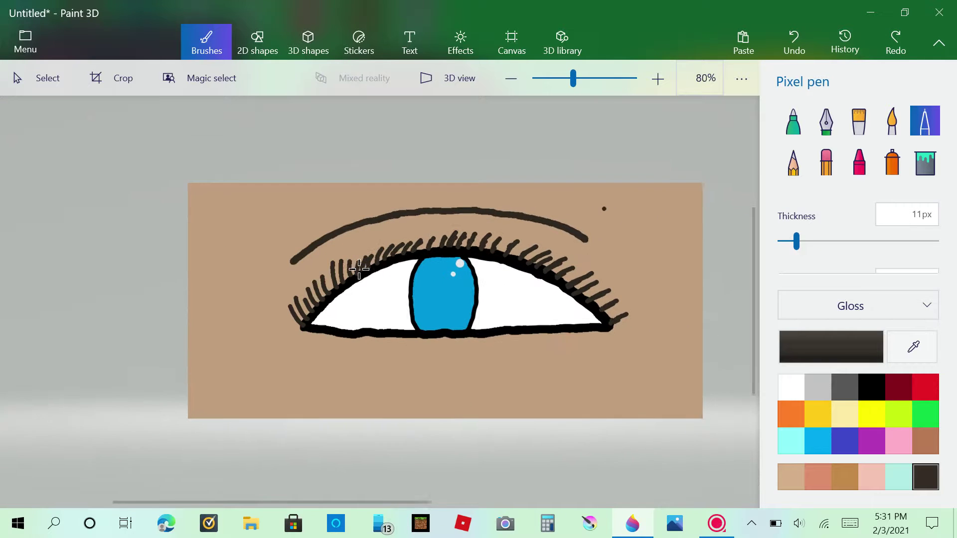
{"action": "scroll", "coordinate": [358, 269], "scroll_direction": "up", "scroll_amount": 3}
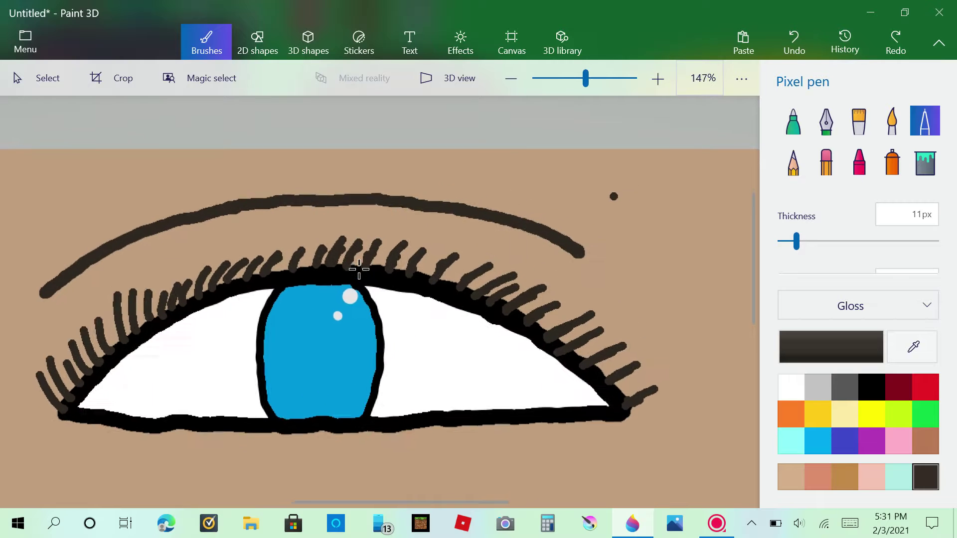
{"action": "scroll", "coordinate": [358, 269], "scroll_direction": "down", "scroll_amount": 1}
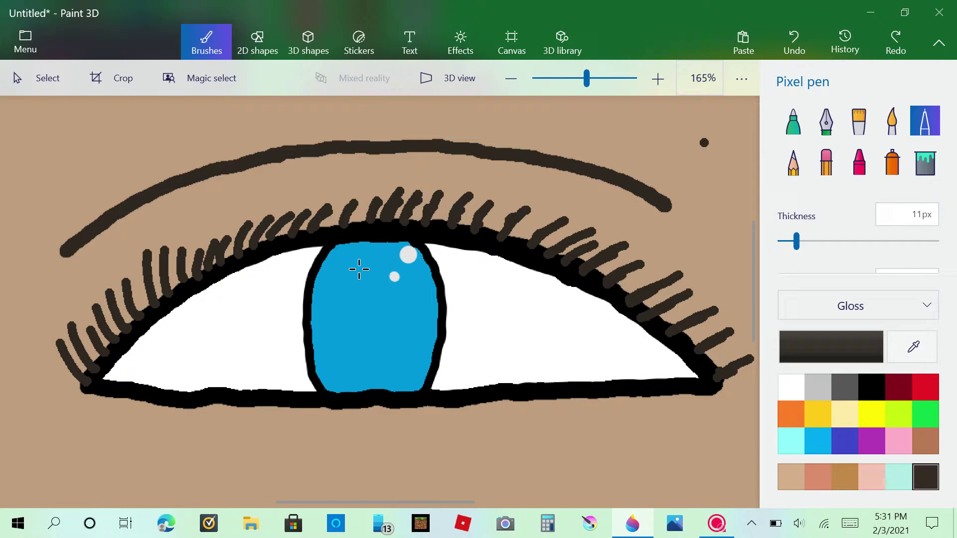
{"action": "left_click", "coordinate": [865, 384]}
{"action": "left_click", "coordinate": [924, 121]}
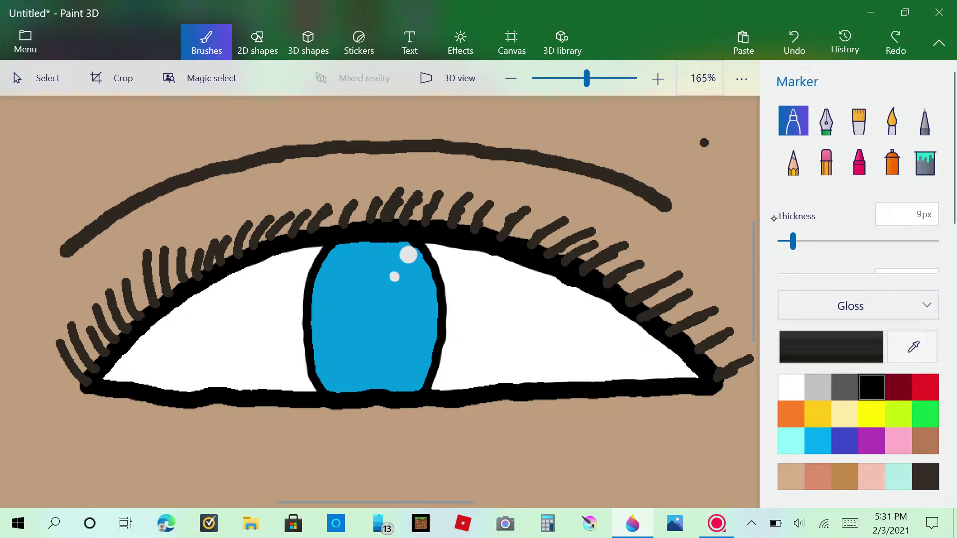
{"action": "left_click_drag", "start_coordinate": [93, 390], "coordinate": [131, 396]}
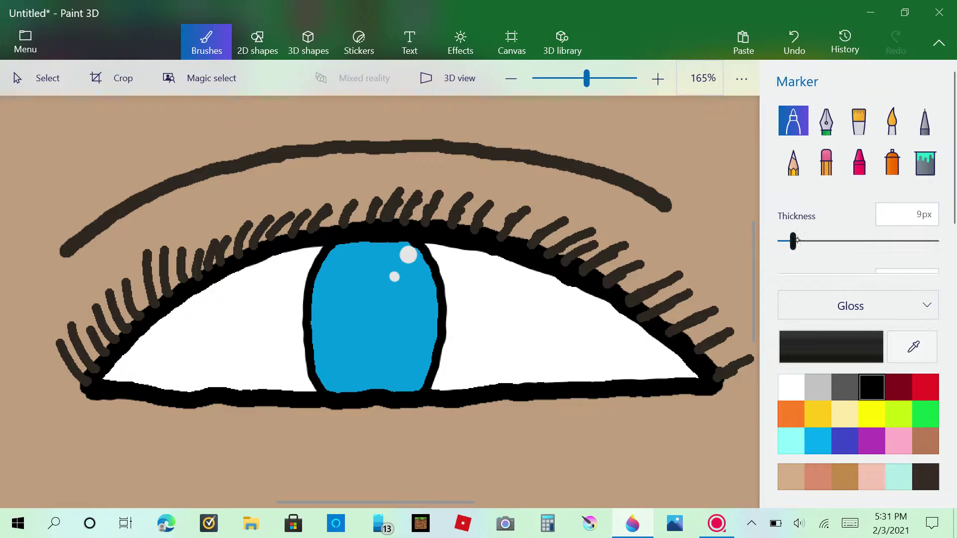
- Try thickening the whole lower lid with a black Marker stroke at 22 px and undo it
{"action": "left_click_drag", "start_coordinate": [793, 241], "coordinate": [813, 241]}
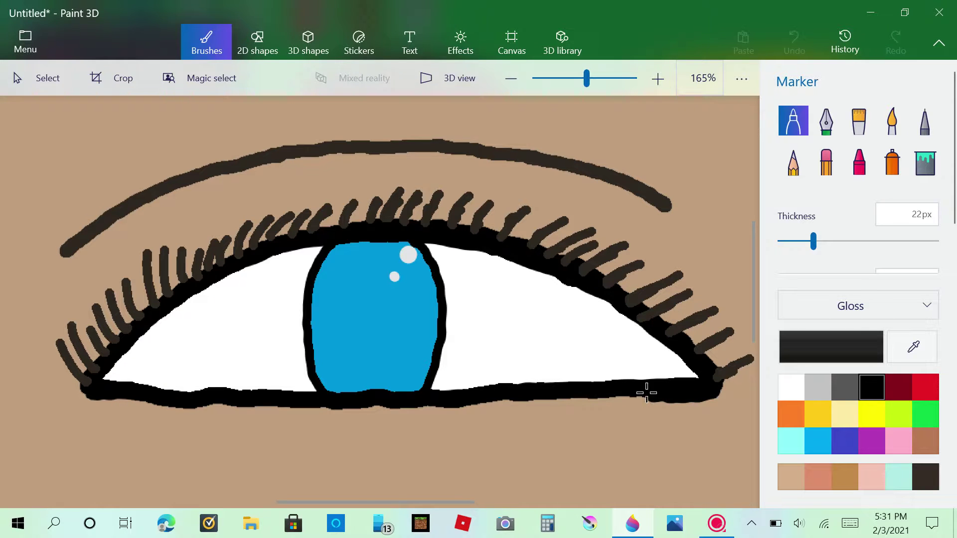
{"action": "mouse_move", "coordinate": [592, 391]}
{"action": "left_mouse_down"}
{"action": "mouse_move", "coordinate": [342, 409]}
{"action": "mouse_move", "coordinate": [161, 406]}
{"action": "left_mouse_up"}
{"action": "left_click_drag", "start_coordinate": [88, 395], "coordinate": [81, 396]}
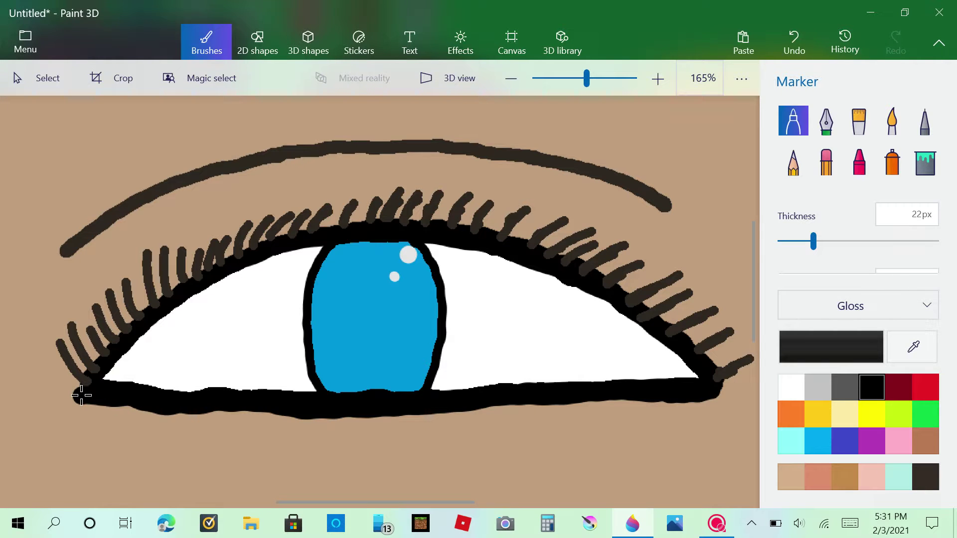
{"action": "key", "text": "ctrl+z"}
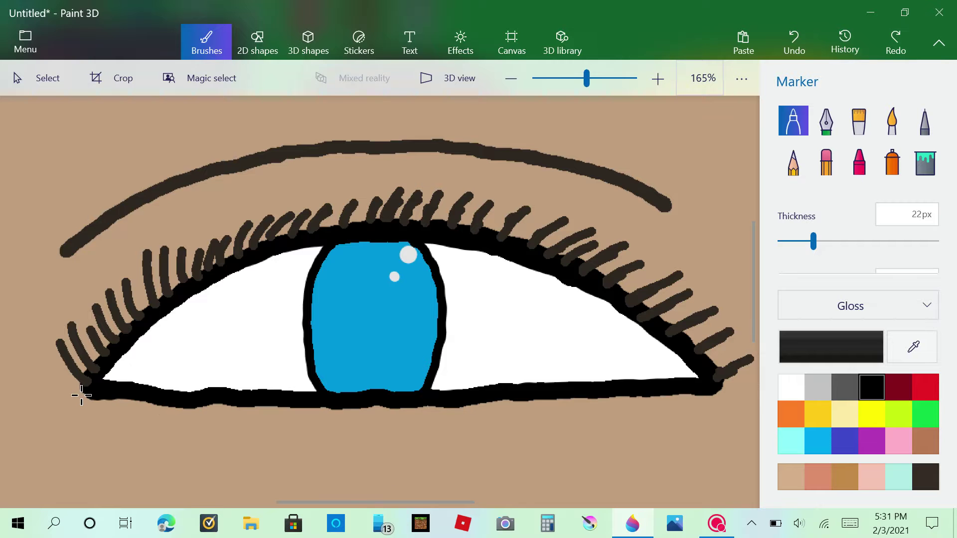
{"action": "scroll", "coordinate": [82, 396], "scroll_direction": "down", "scroll_amount": 4}
{"action": "scroll", "coordinate": [81, 395], "scroll_direction": "up", "scroll_amount": 1}
{"action": "scroll", "coordinate": [81, 395], "scroll_direction": "down", "scroll_amount": 2}
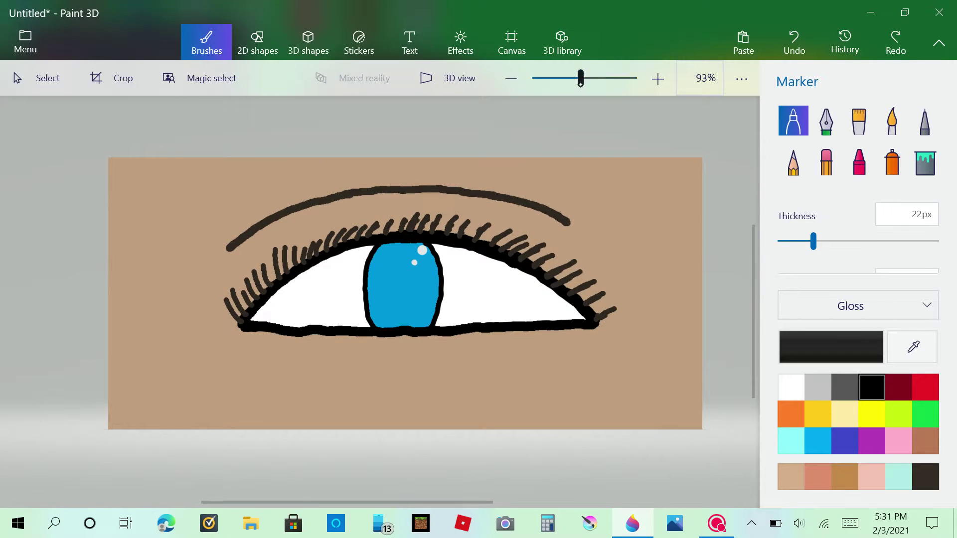
{"action": "left_click_drag", "start_coordinate": [581, 79], "coordinate": [636, 78]}
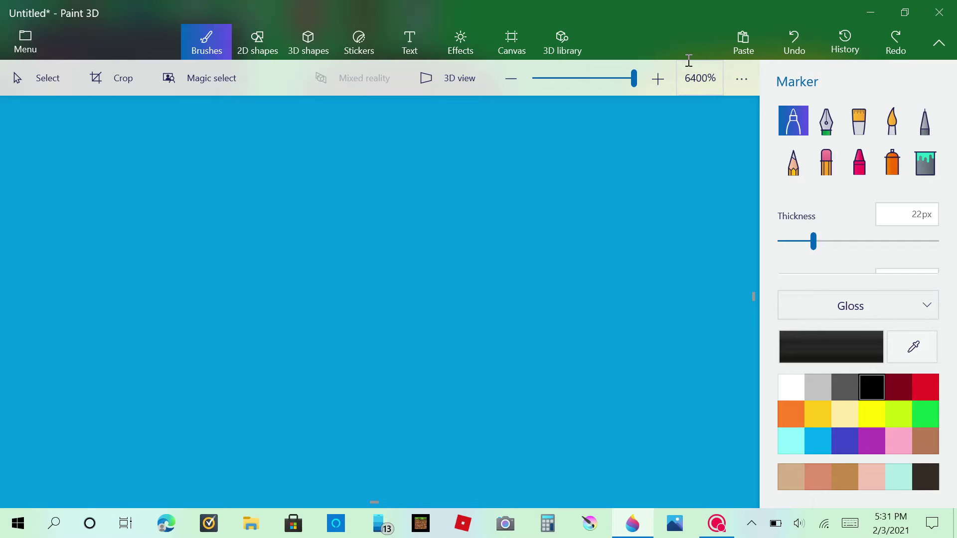
{"action": "left_click", "coordinate": [807, 443]}
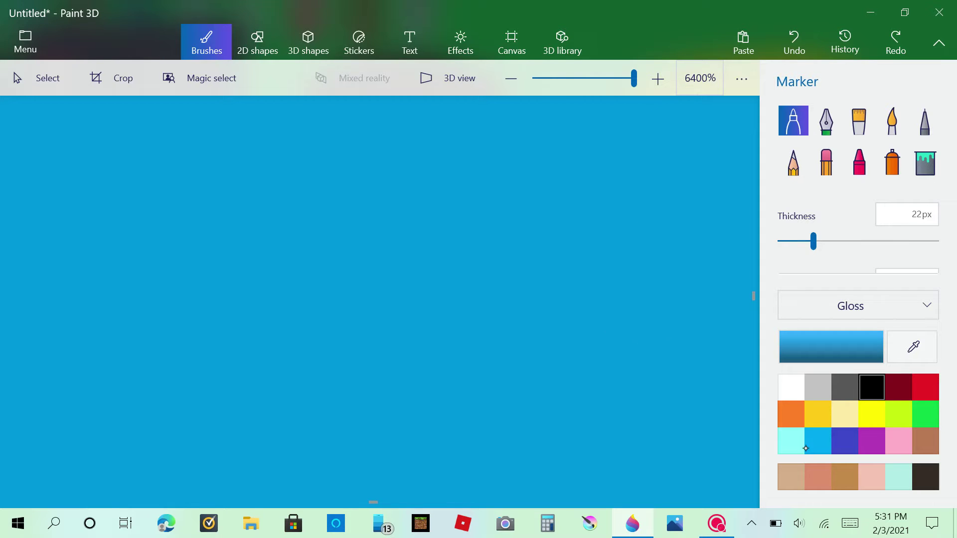
{"action": "scroll", "coordinate": [638, 129], "scroll_direction": "down", "scroll_amount": 10}
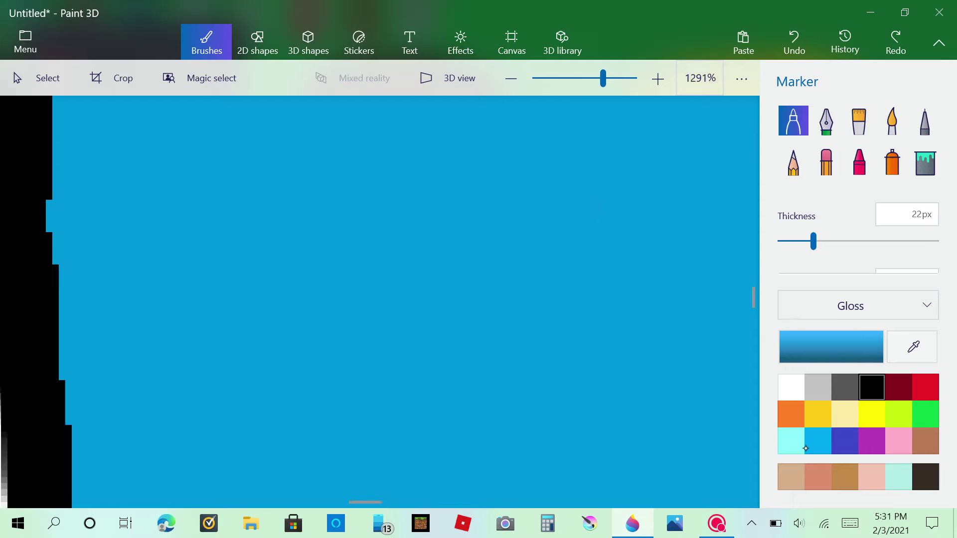
{"action": "scroll", "coordinate": [638, 129], "scroll_direction": "down", "scroll_amount": 5}
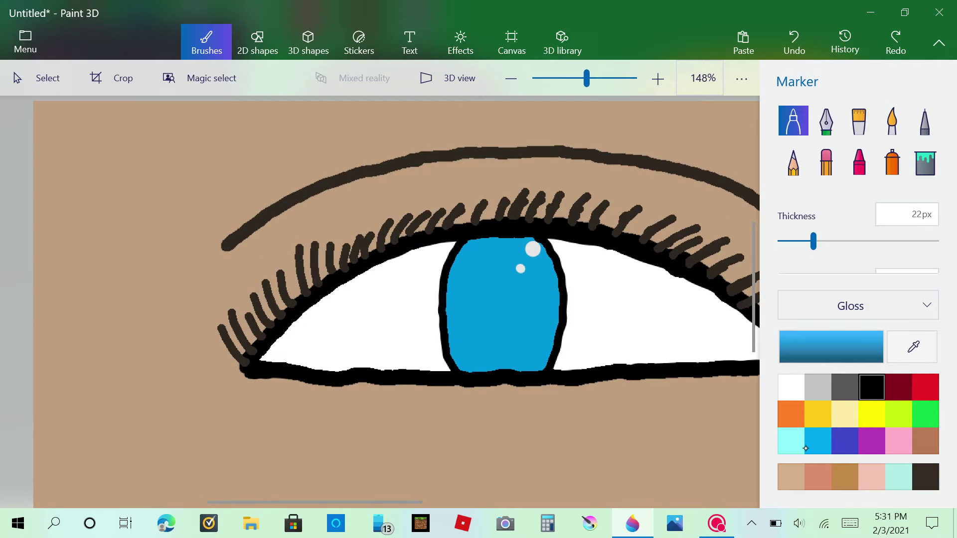
{"action": "scroll", "coordinate": [638, 128], "scroll_direction": "down", "scroll_amount": 3}
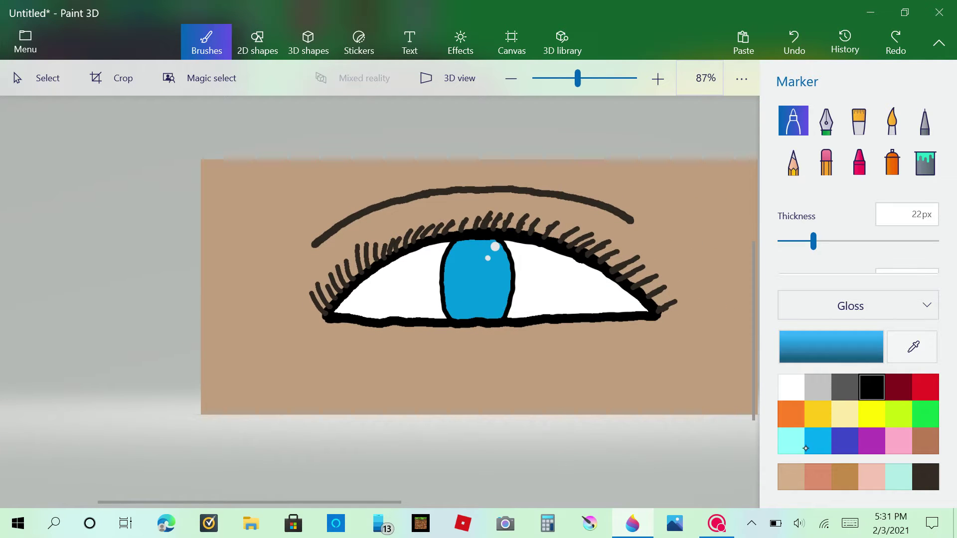
{"action": "scroll", "coordinate": [421, 271], "scroll_direction": "right", "scroll_amount": 3}
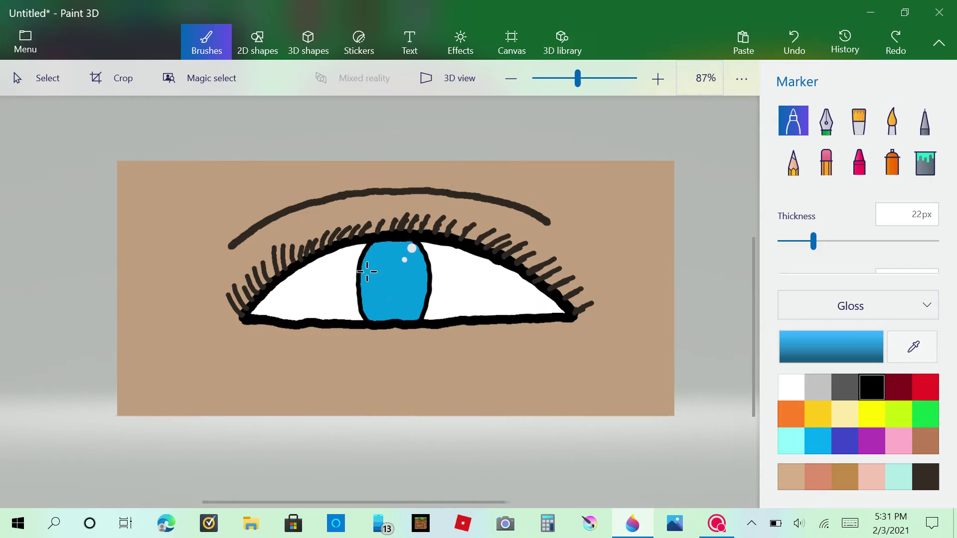
{"action": "scroll", "coordinate": [367, 272], "scroll_direction": "right", "scroll_amount": 1}
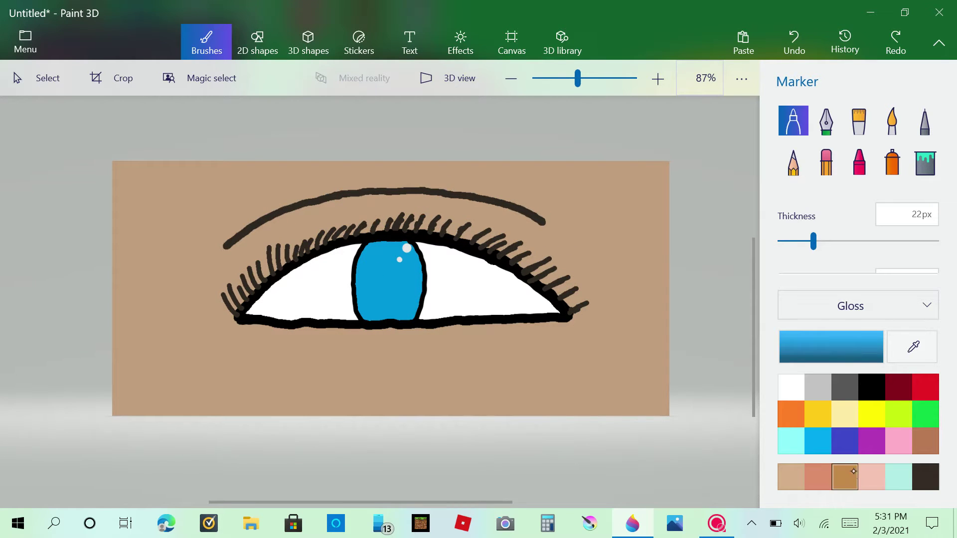
- Try a tiny black mark in the lower right area of the canvas with the Pixel pen at 1 px and undo it
{"action": "left_click", "coordinate": [852, 472]}
{"action": "left_click", "coordinate": [788, 476]}
{"action": "left_click", "coordinate": [864, 392]}
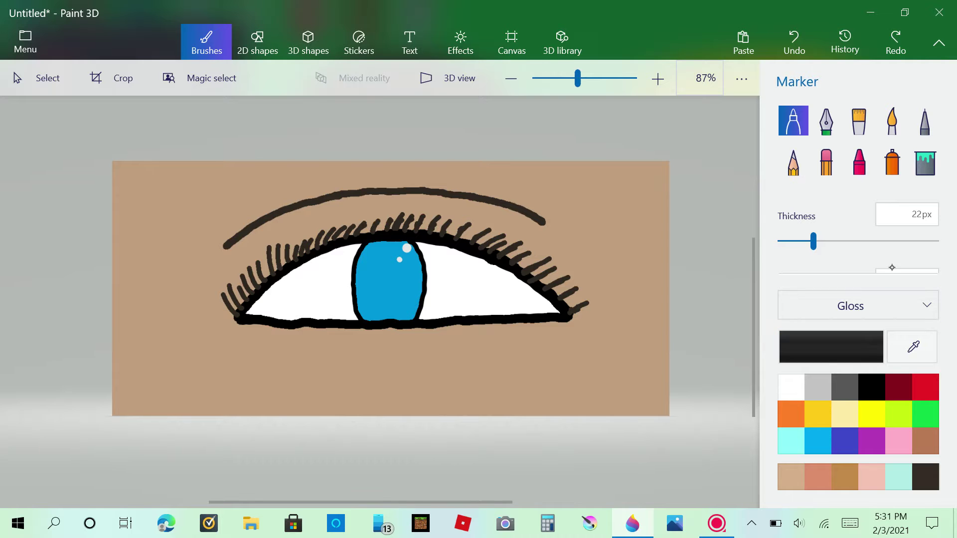
{"action": "left_click", "coordinate": [925, 121]}
{"action": "left_click_drag", "start_coordinate": [813, 242], "coordinate": [766, 248]}
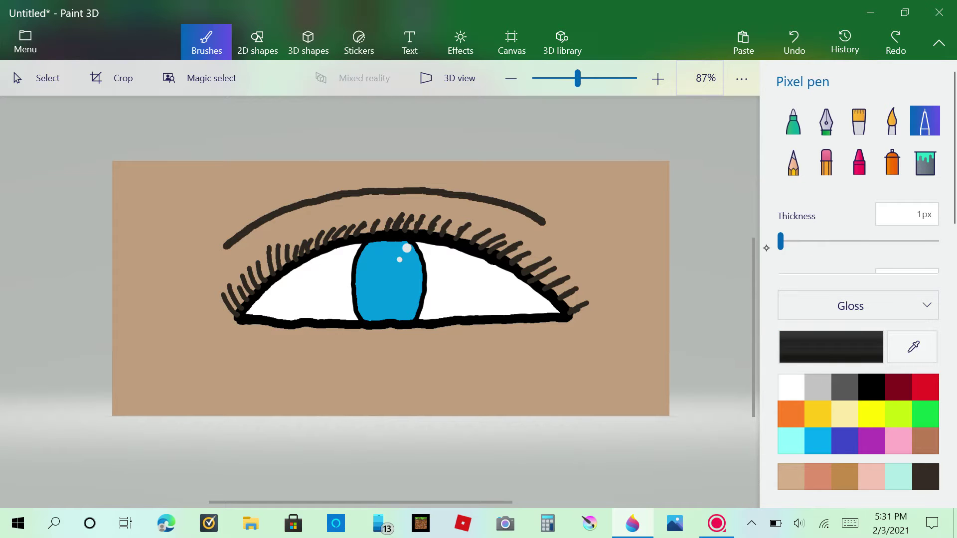
{"action": "scroll", "coordinate": [380, 301], "scroll_direction": "up", "scroll_amount": 4}
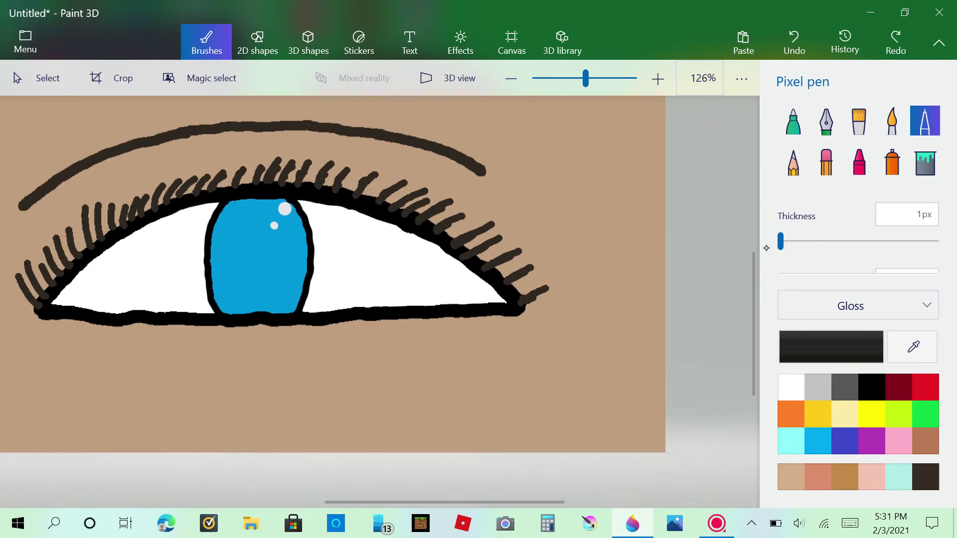
{"action": "scroll", "coordinate": [379, 301], "scroll_direction": "up", "scroll_amount": 2}
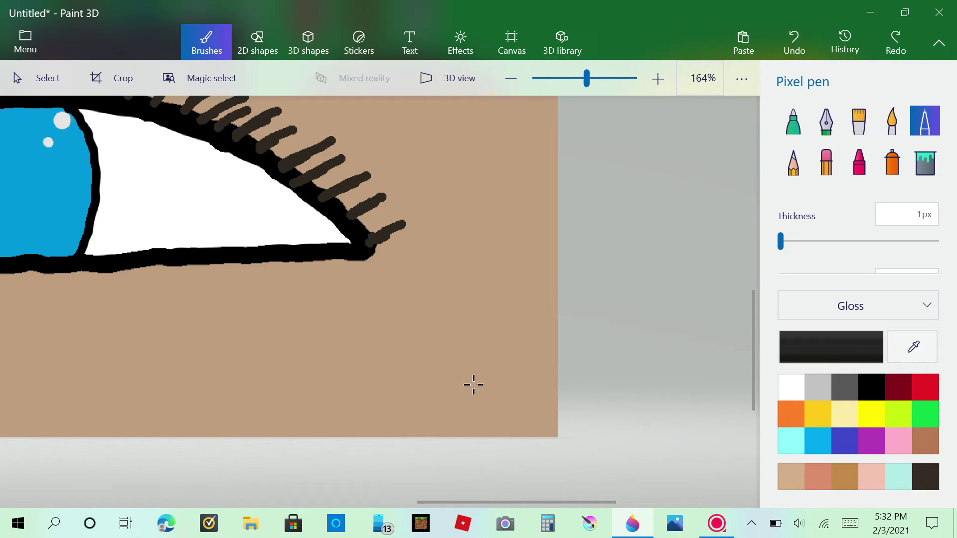
{"action": "mouse_move", "coordinate": [474, 385]}
{"action": "left_mouse_down"}
{"action": "mouse_move", "coordinate": [479, 405]}
{"action": "mouse_move", "coordinate": [481, 377]}
{"action": "left_mouse_up"}
{"action": "left_click", "coordinate": [787, 50]}
{"action": "left_click", "coordinate": [871, 380]}
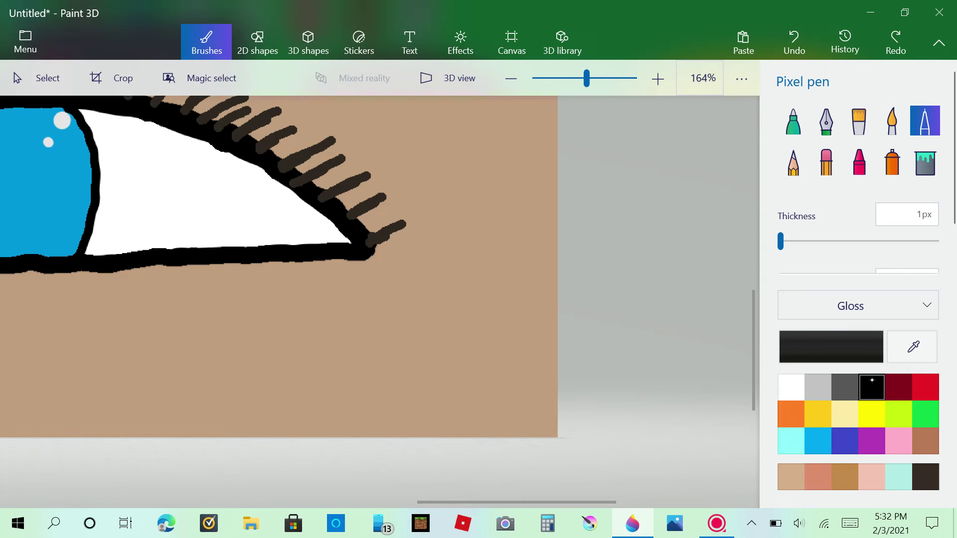
{"action": "scroll", "coordinate": [379, 302], "scroll_direction": "down", "scroll_amount": 6}
{"action": "scroll", "coordinate": [380, 302], "scroll_direction": "up", "scroll_amount": 3}
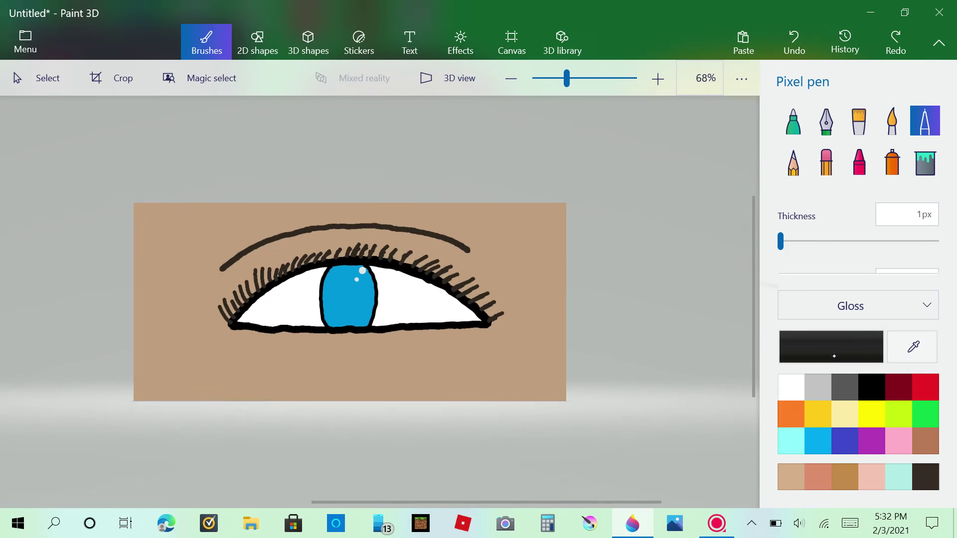
{"action": "scroll", "coordinate": [380, 302], "scroll_direction": "left", "scroll_amount": 2}
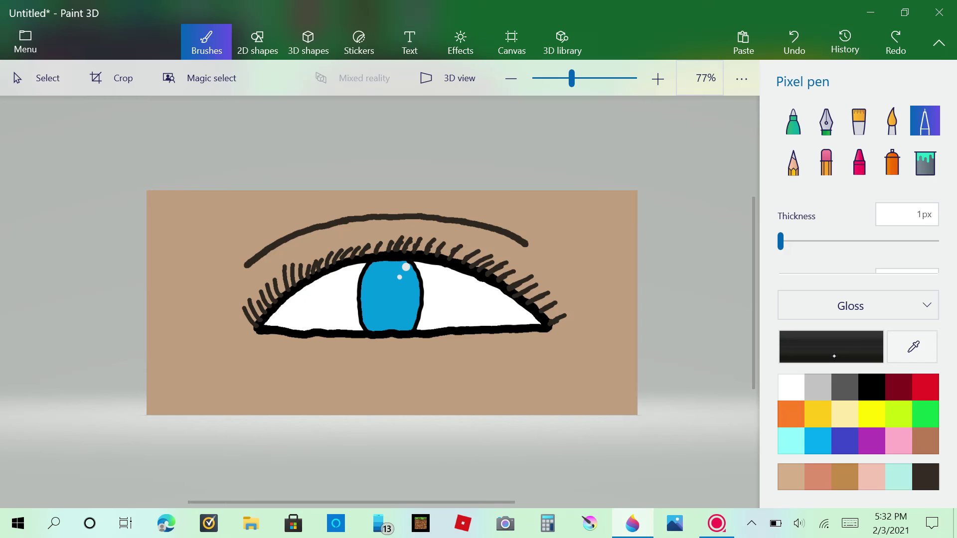
{"action": "left_click", "coordinate": [718, 524]}
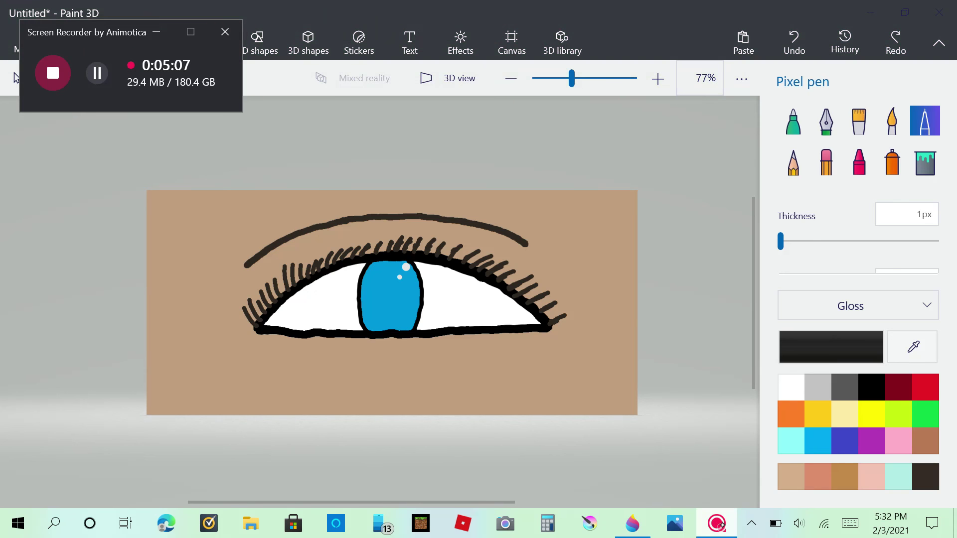